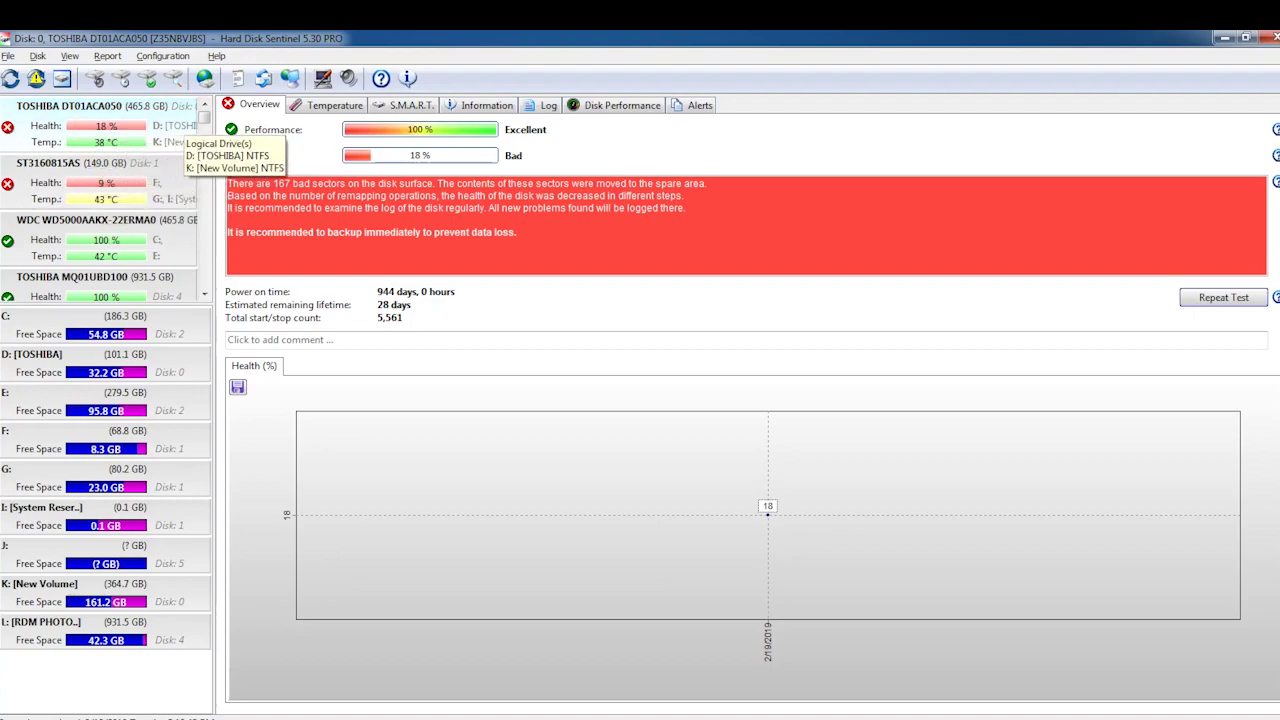
- Drag the disk-list splitter right so full drive letters and volume names are visible
{"action": "left_click_drag", "start_coordinate": [214, 157], "coordinate": [326, 157]}
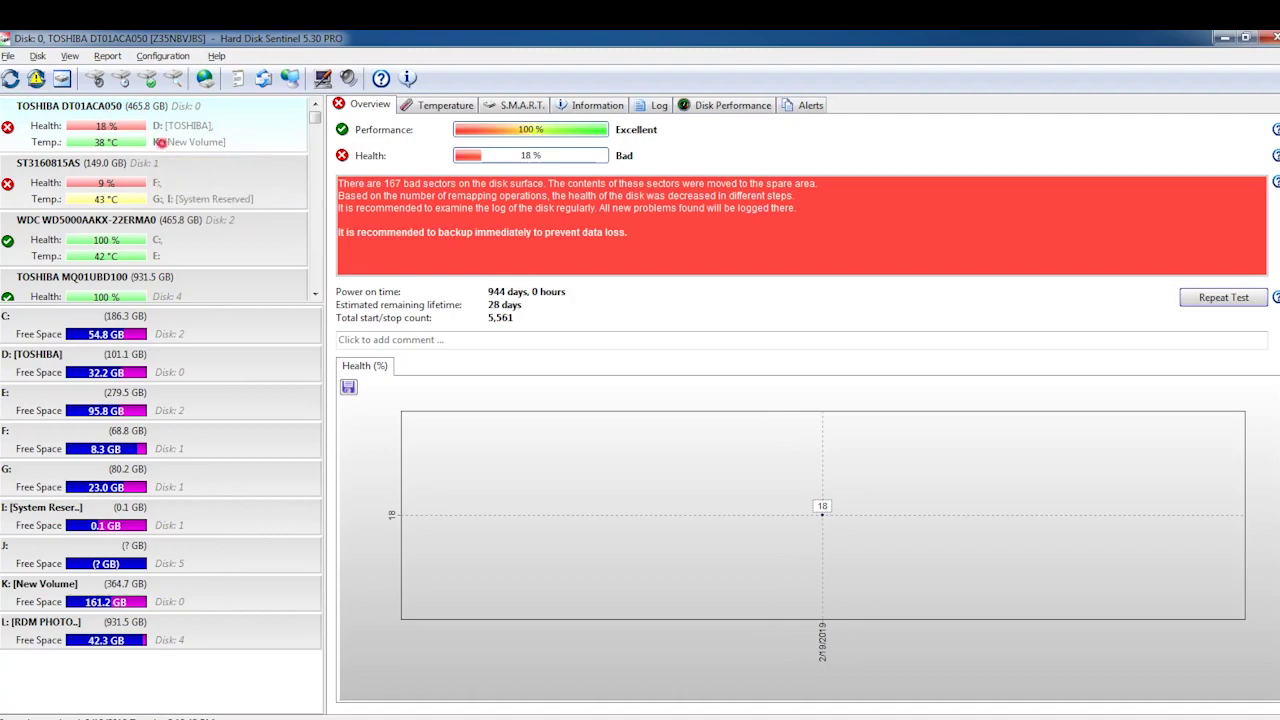
- Compare the health overviews of the ST3160815AS and TOSHIBA DT01ACA050 disks
{"action": "left_click", "coordinate": [165, 178]}
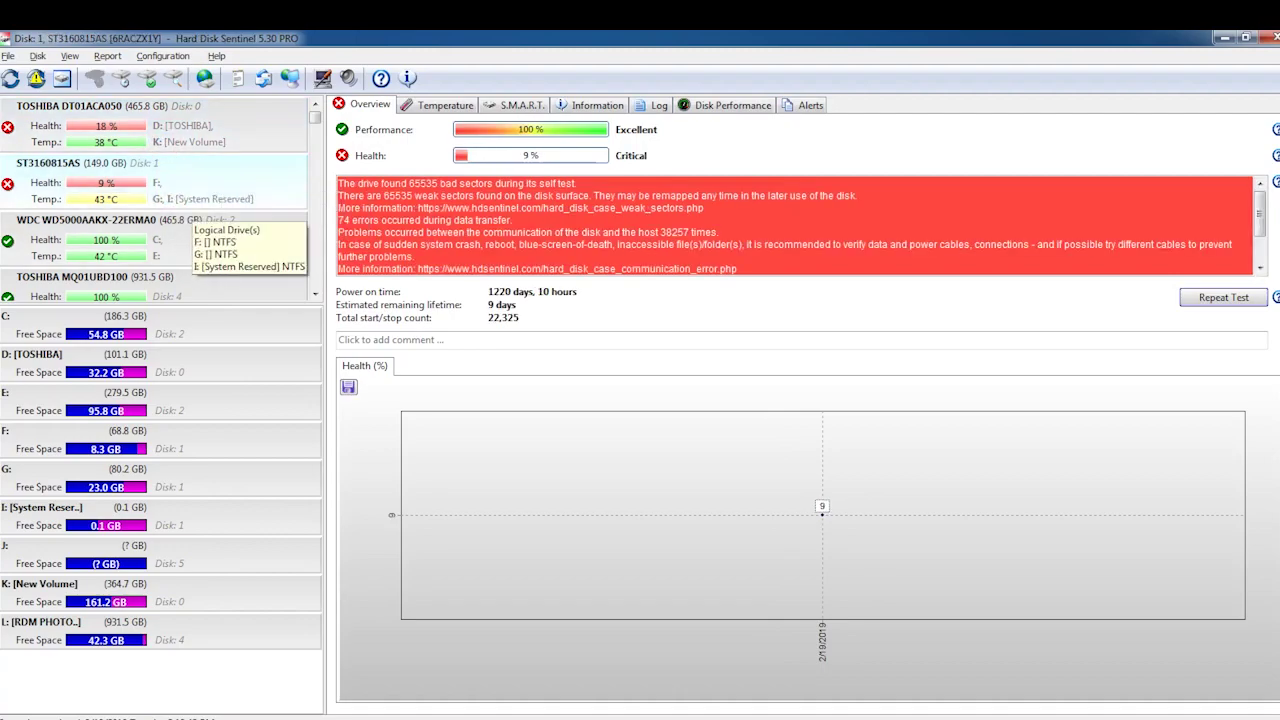
{"action": "left_click", "coordinate": [200, 125]}
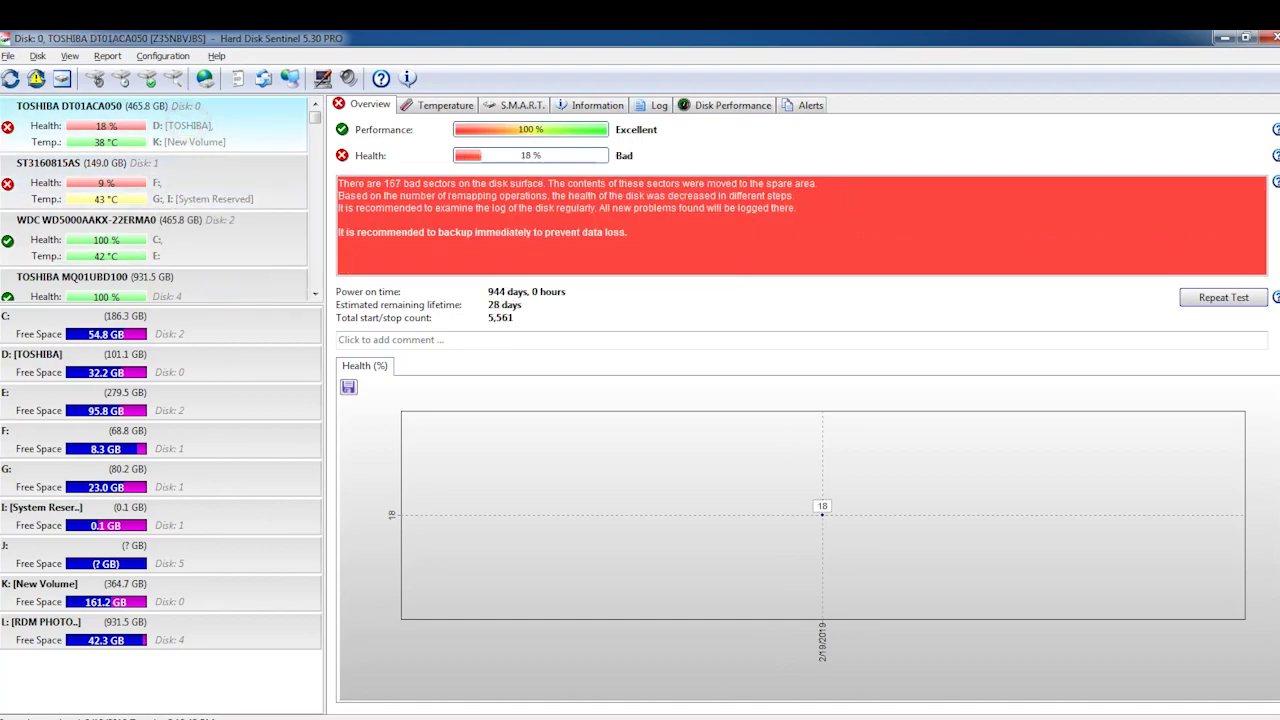
{"action": "mouse_move", "coordinate": [180, 133]}
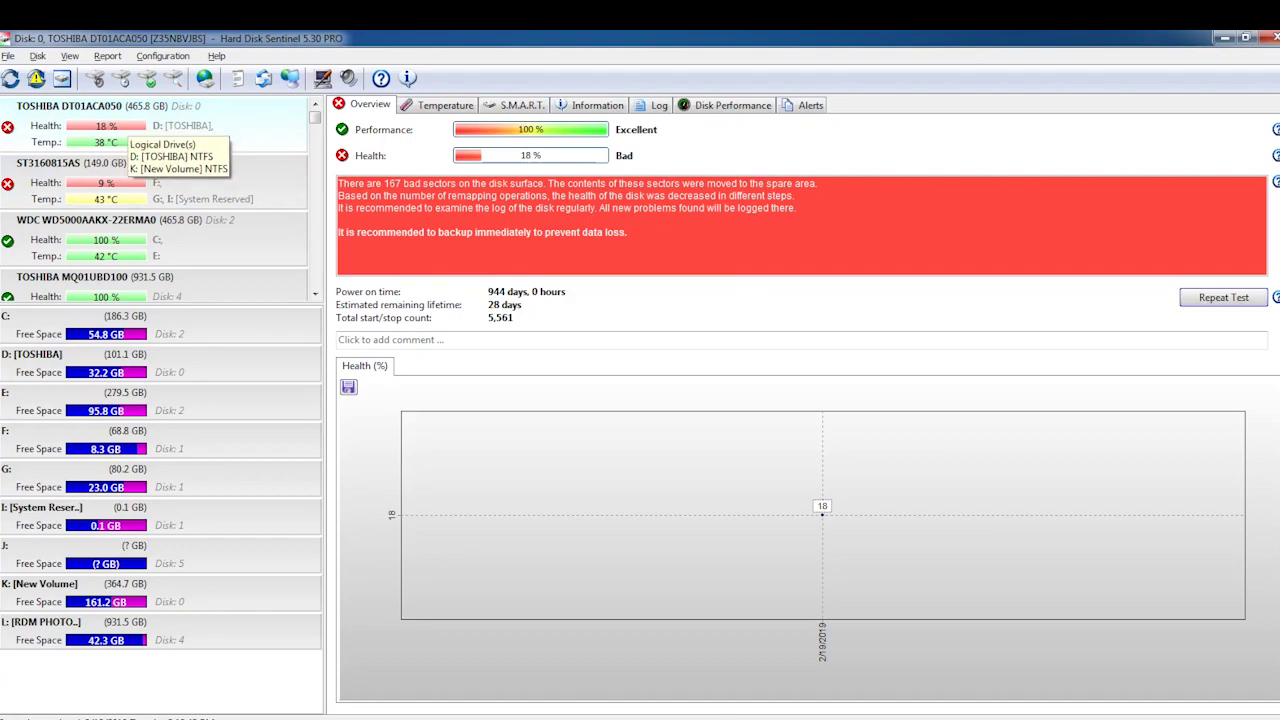
{"action": "left_click", "coordinate": [110, 185]}
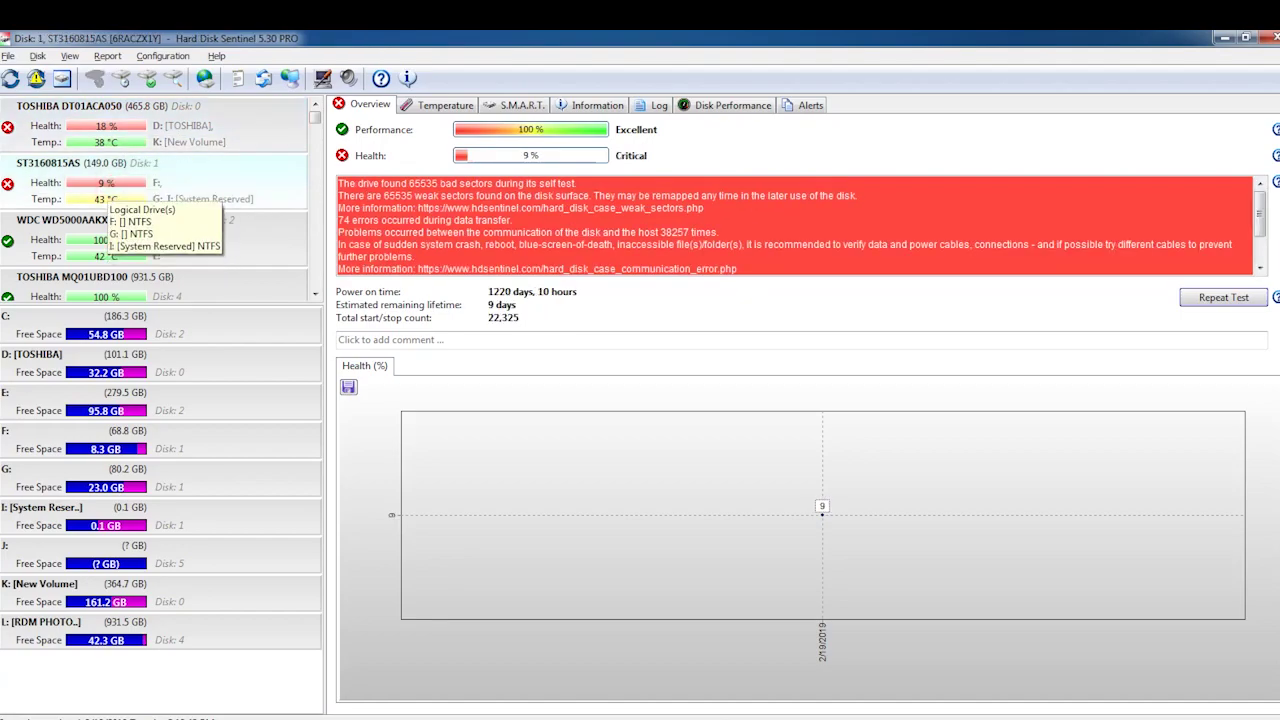
- On the TOSHIBA disk, highlight the 167 bad-sectors warning and bring up its S.M.A.R.T. attributes
{"action": "left_click", "coordinate": [110, 137]}
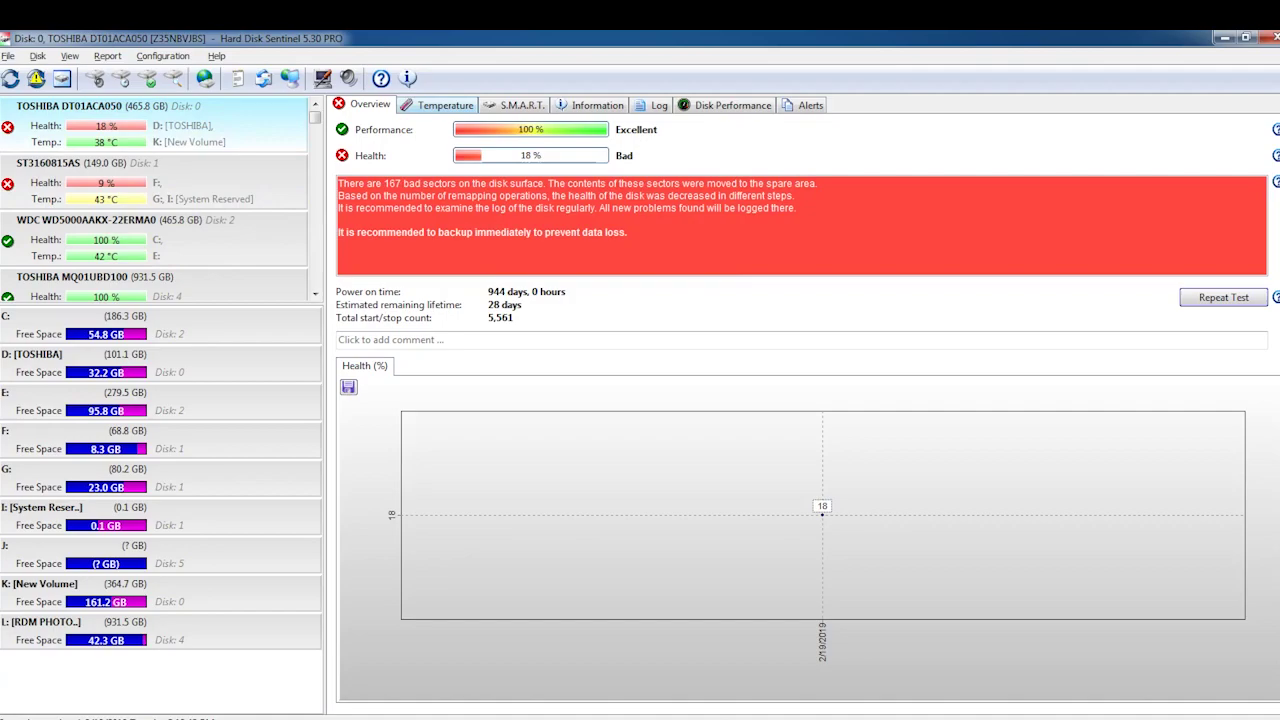
{"action": "left_click_drag", "start_coordinate": [384, 183], "coordinate": [543, 183]}
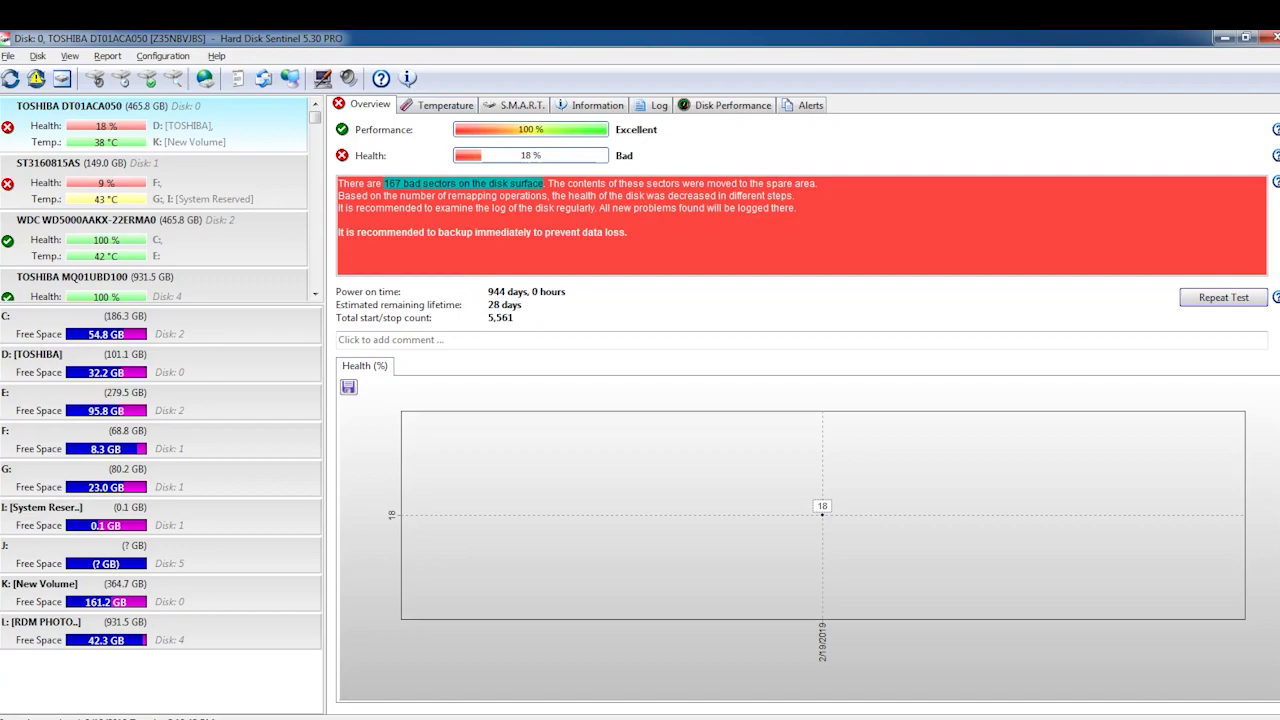
{"action": "left_click", "coordinate": [457, 105]}
- Inspect Reallocated Sectors and Reallocation Event Count, and widen the Status column to show full text
{"action": "left_click", "coordinate": [510, 105]}
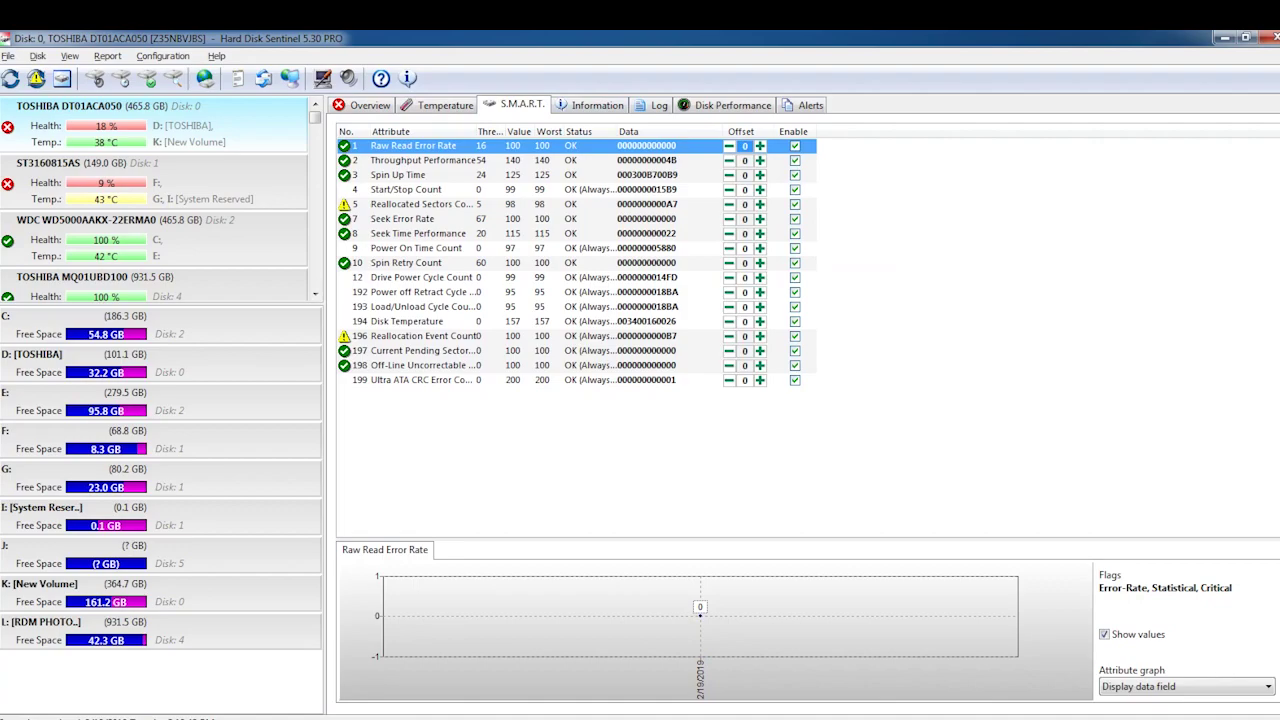
{"action": "left_click", "coordinate": [410, 204]}
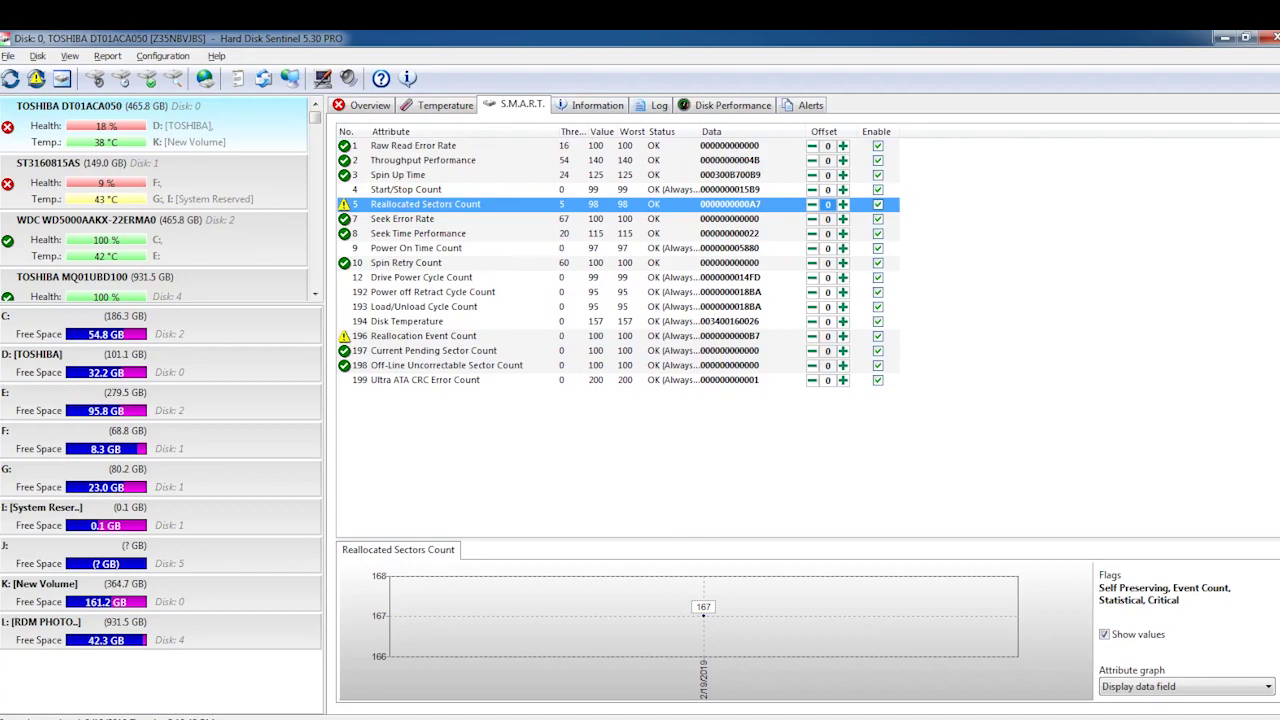
{"action": "left_click", "coordinate": [445, 336]}
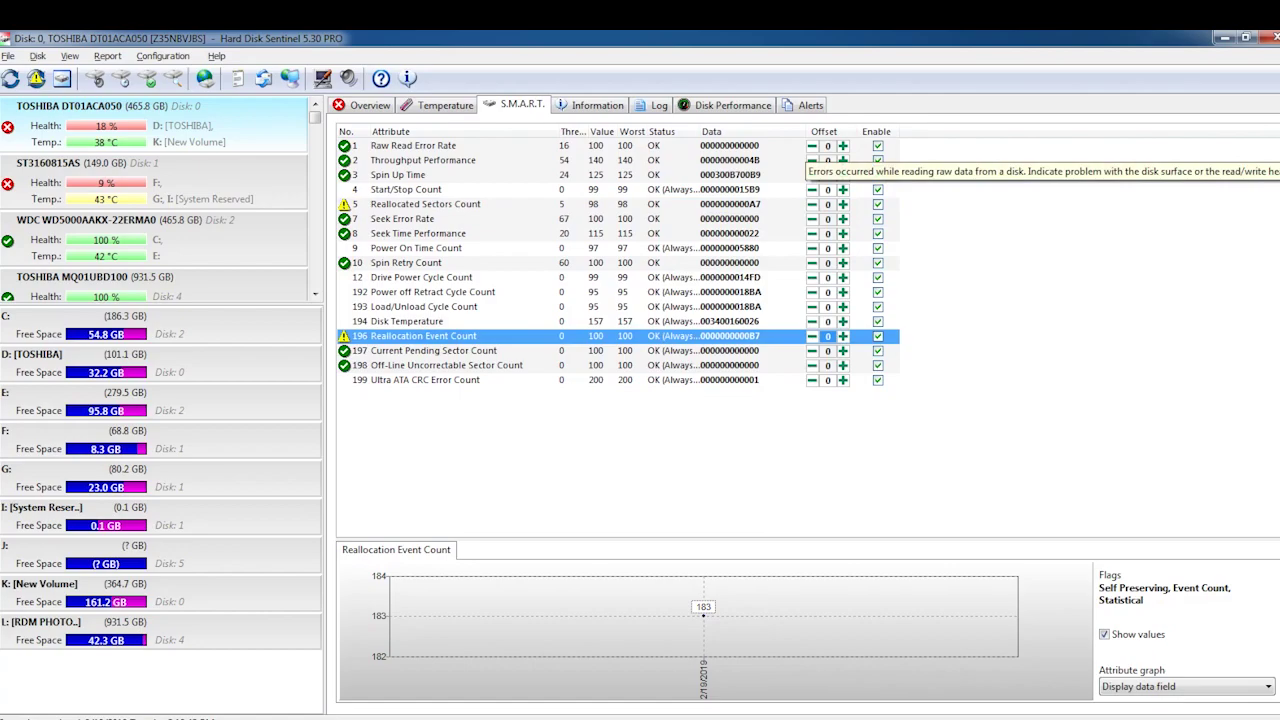
{"action": "left_click_drag", "start_coordinate": [698, 131], "coordinate": [759, 131]}
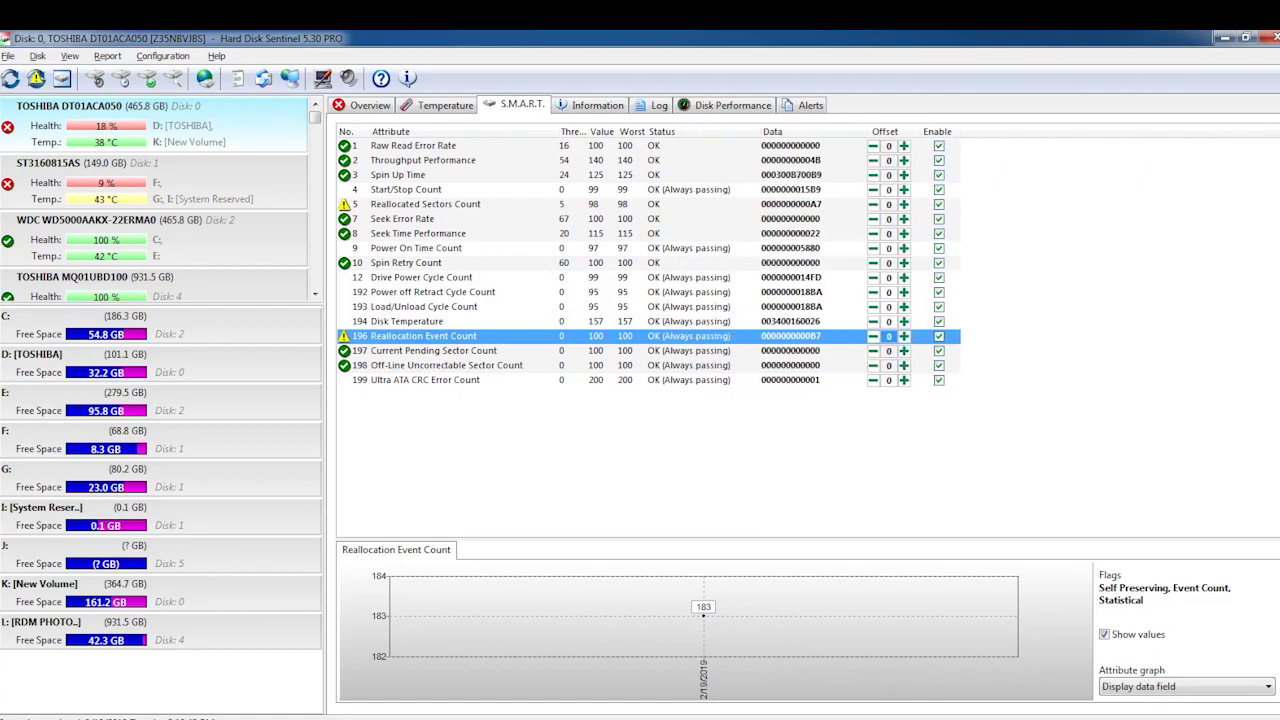
{"action": "right_click", "coordinate": [836, 195]}
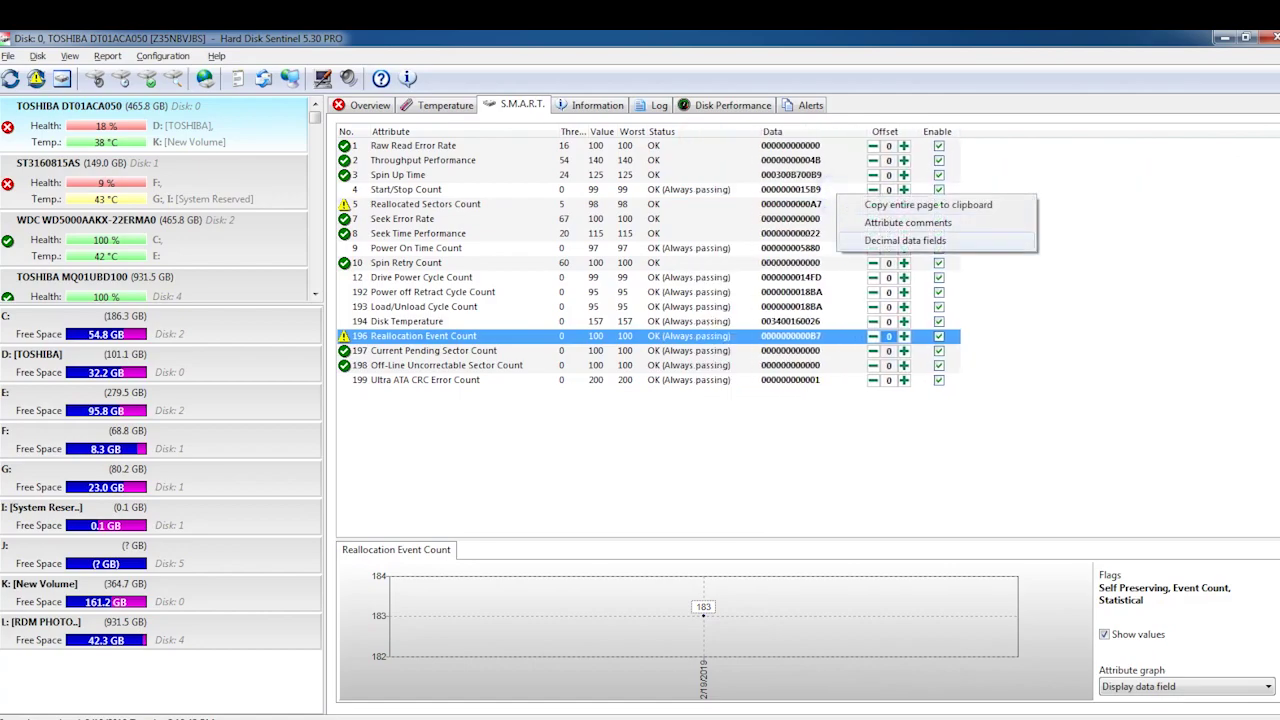
- Show raw data as decimal, revealing 167 reallocated sectors, and begin editing that attribute's offset
{"action": "left_click", "coordinate": [875, 240]}
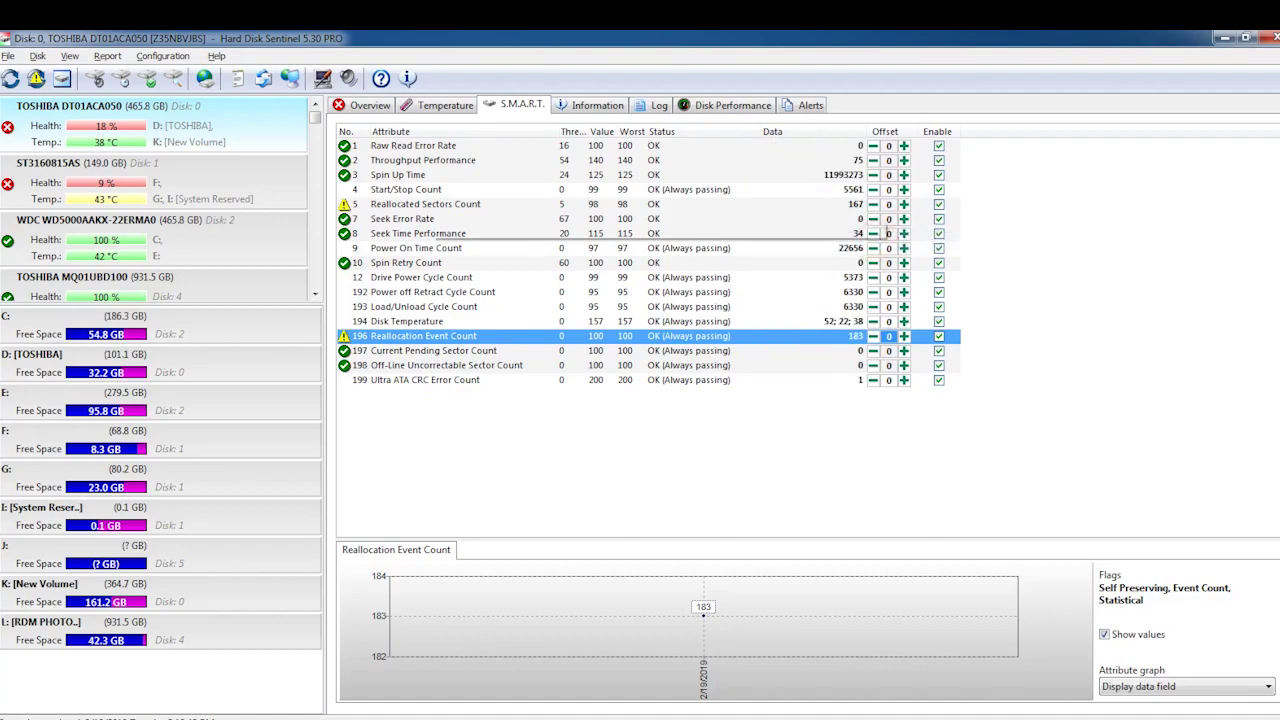
{"action": "left_click", "coordinate": [425, 204]}
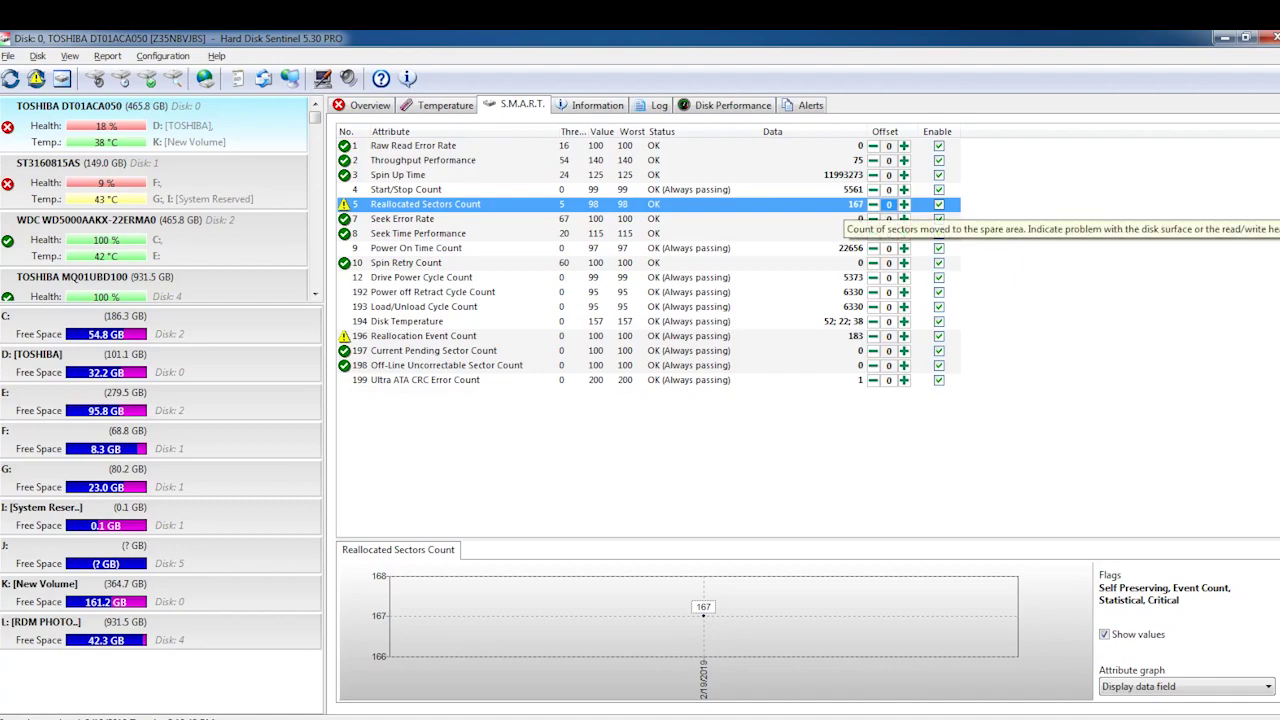
{"action": "left_click", "coordinate": [873, 204]}
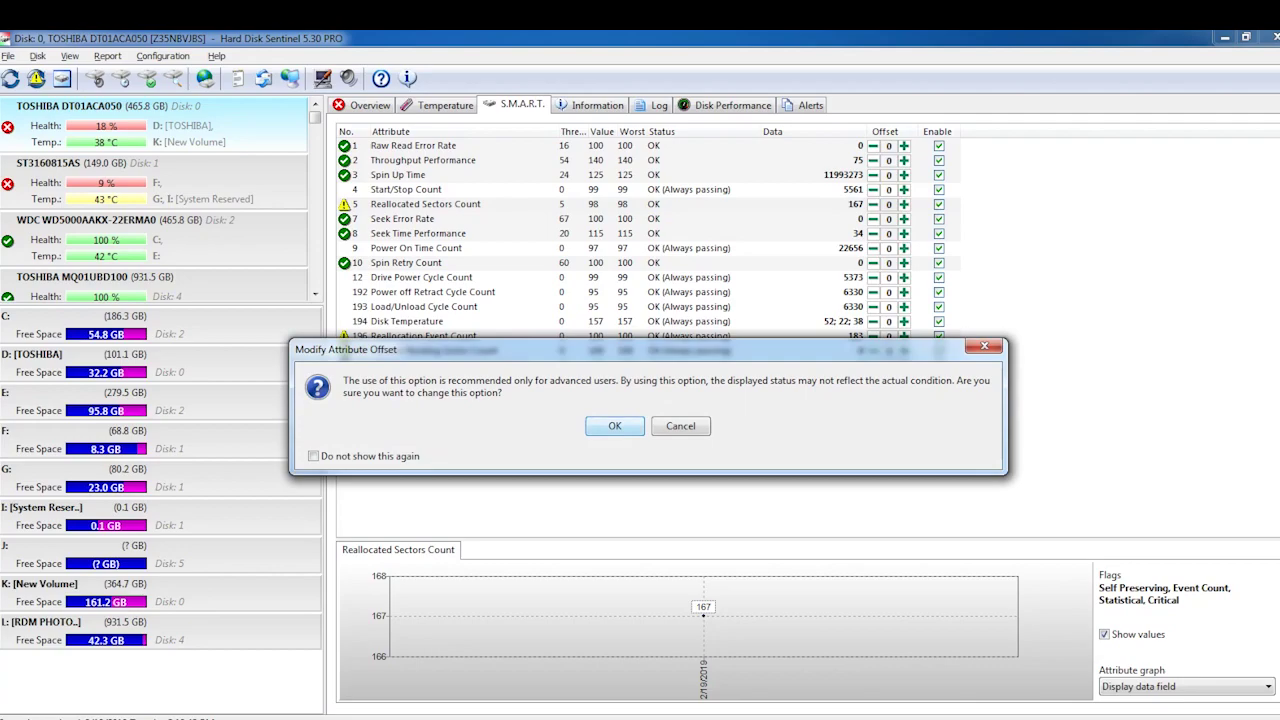
- Set a -167 offset on Reallocated Sectors Count, raising the TOSHIBA's health to 70%
{"action": "left_click", "coordinate": [616, 427]}
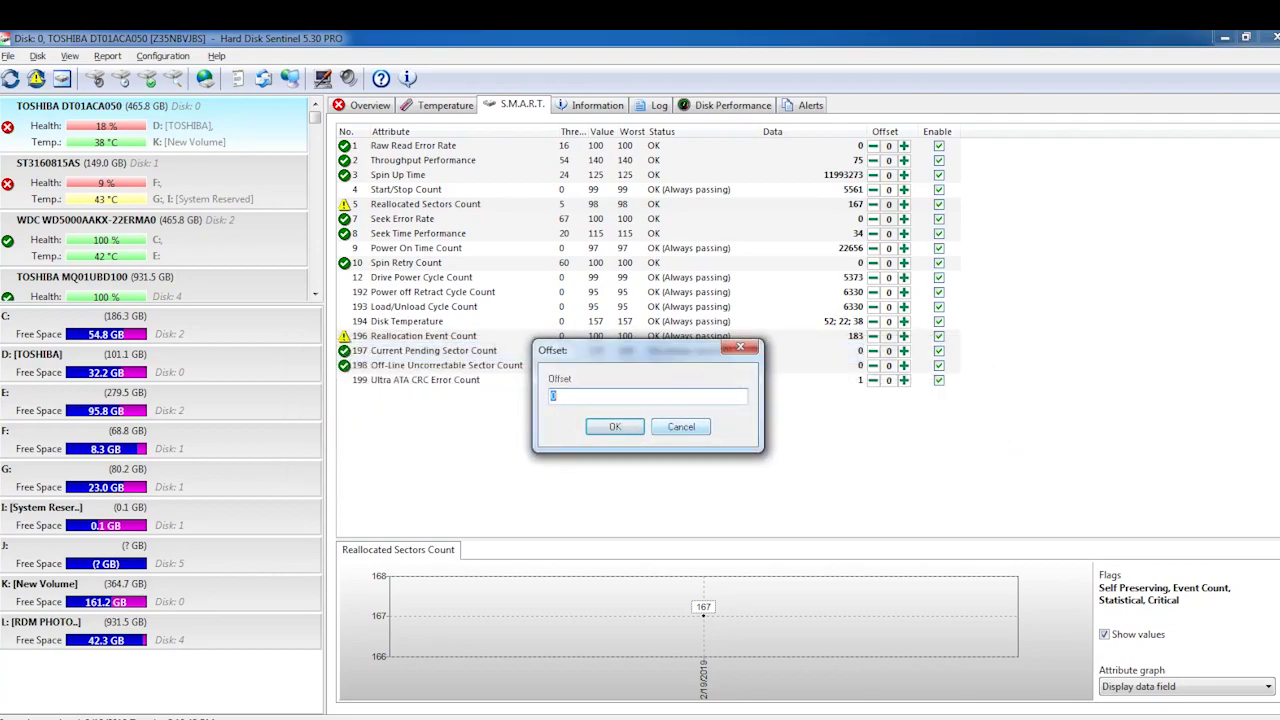
{"action": "key", "text": "BackSpace"}
{"action": "type", "text": "16"}
{"action": "type", "text": "7"}
{"action": "left_click", "coordinate": [612, 428]}
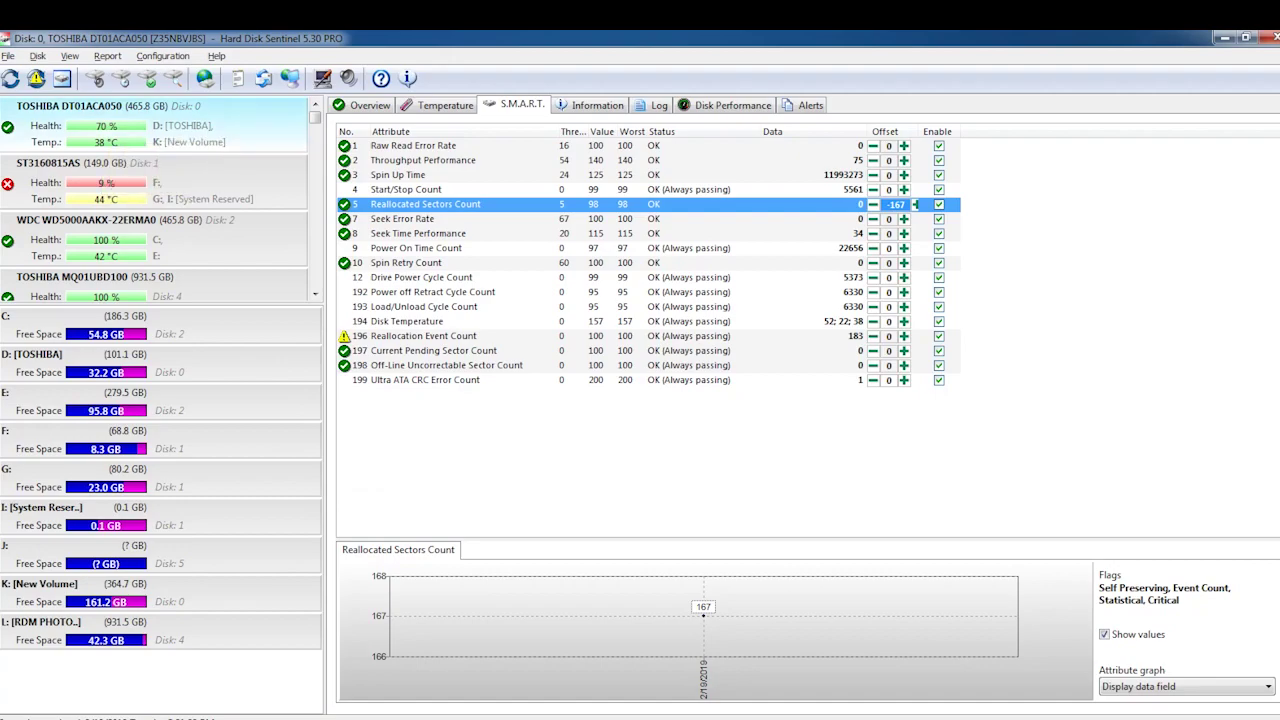
{"action": "left_click", "coordinate": [385, 336]}
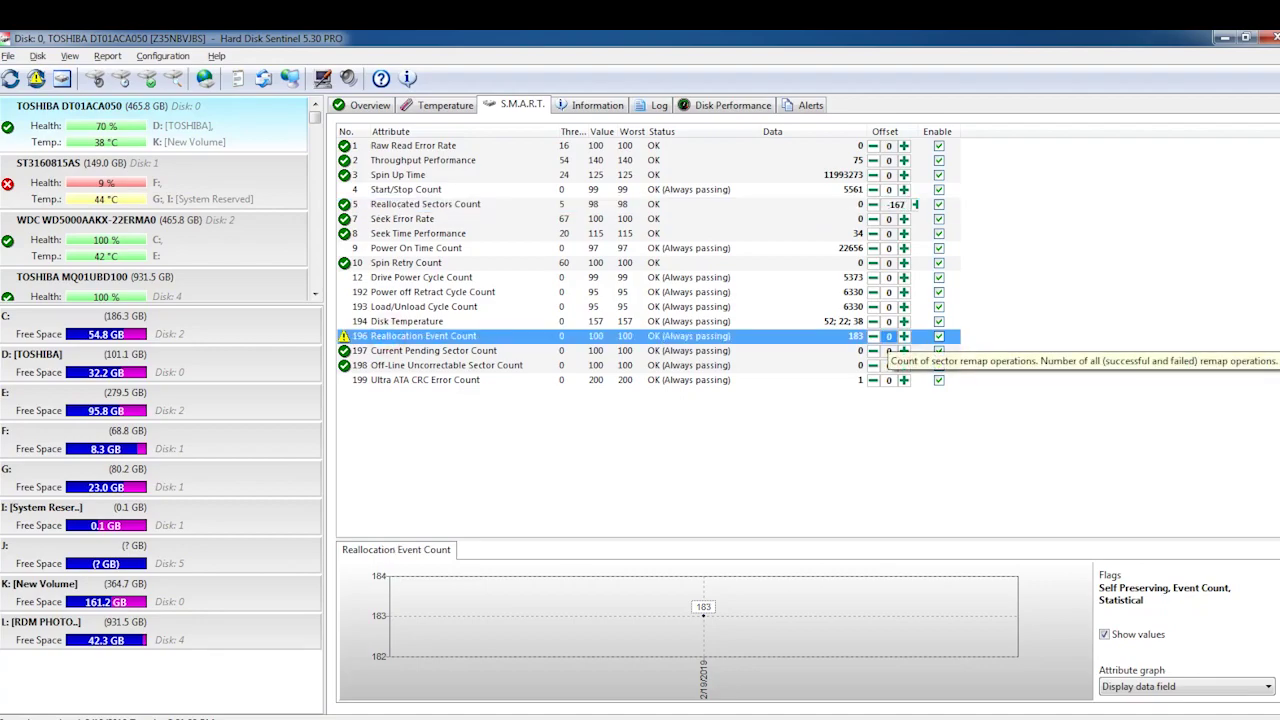
- Set a -183 offset on Reallocation Event Count, bringing the TOSHIBA disk to 100% health
{"action": "left_click", "coordinate": [903, 336]}
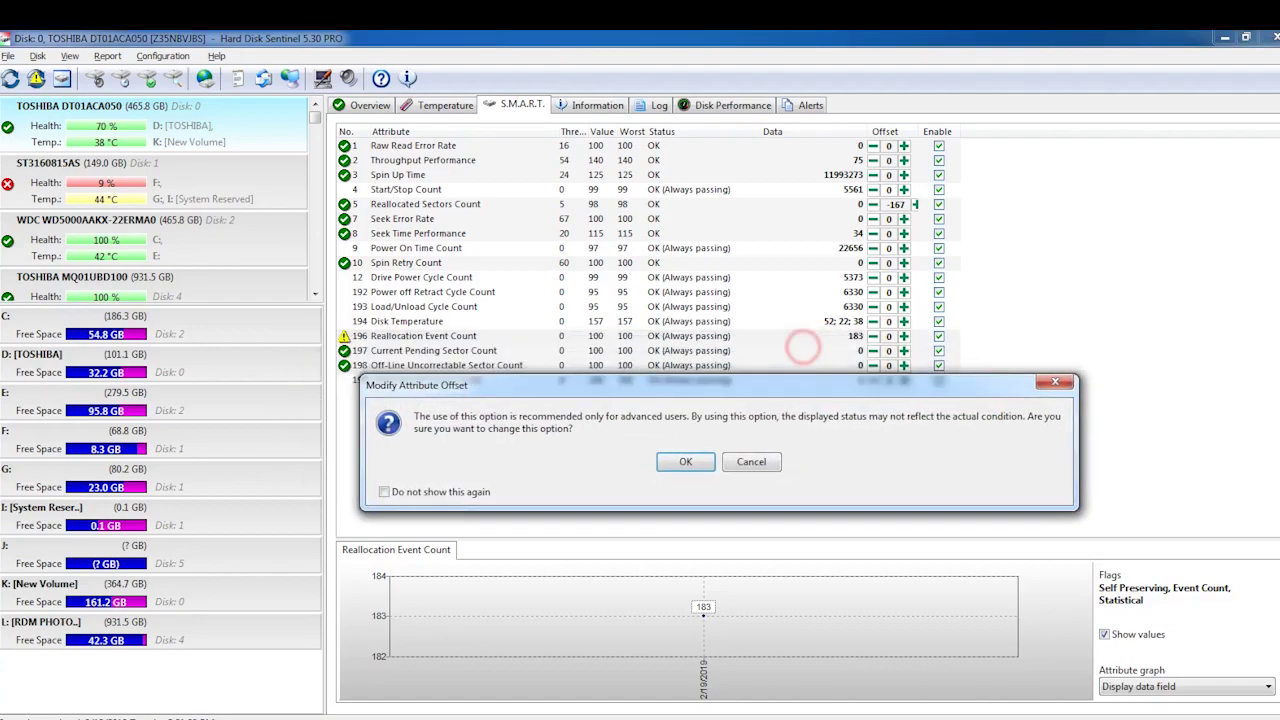
{"action": "left_click", "coordinate": [686, 461]}
{"action": "type", "text": "-"}
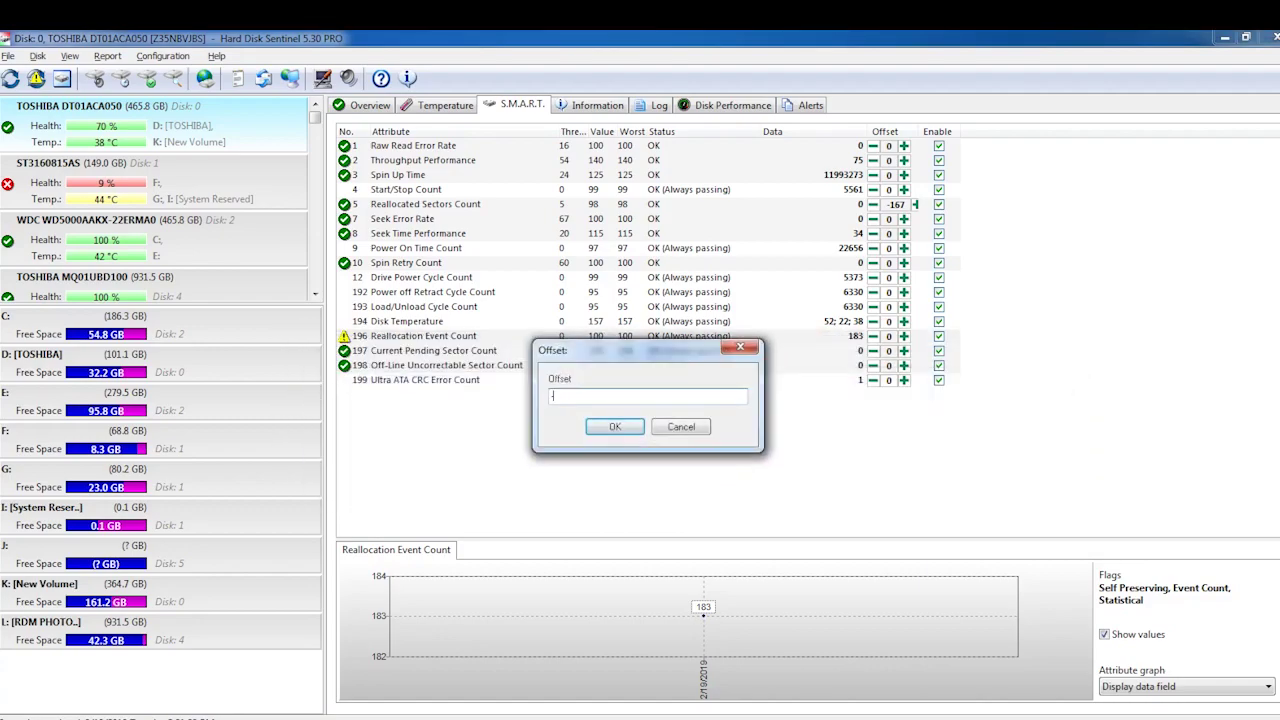
{"action": "type", "text": "183"}
{"action": "left_click", "coordinate": [615, 426]}
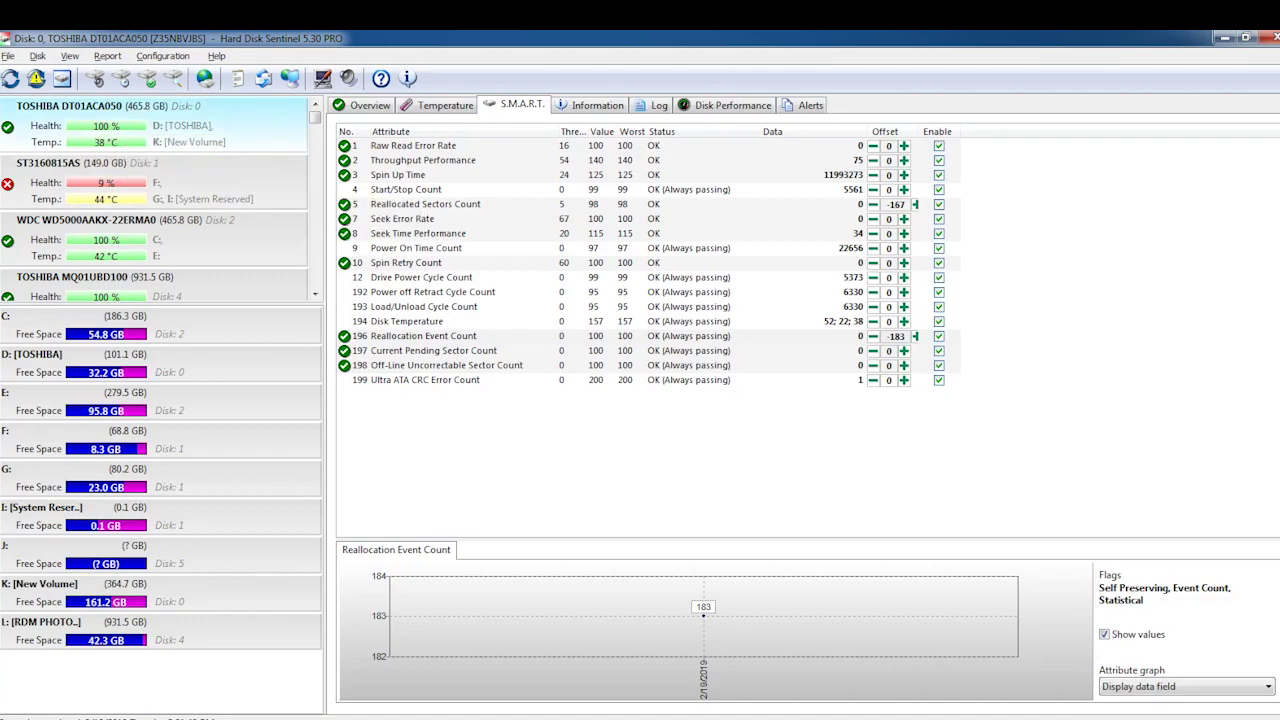
{"action": "left_click", "coordinate": [450, 336]}
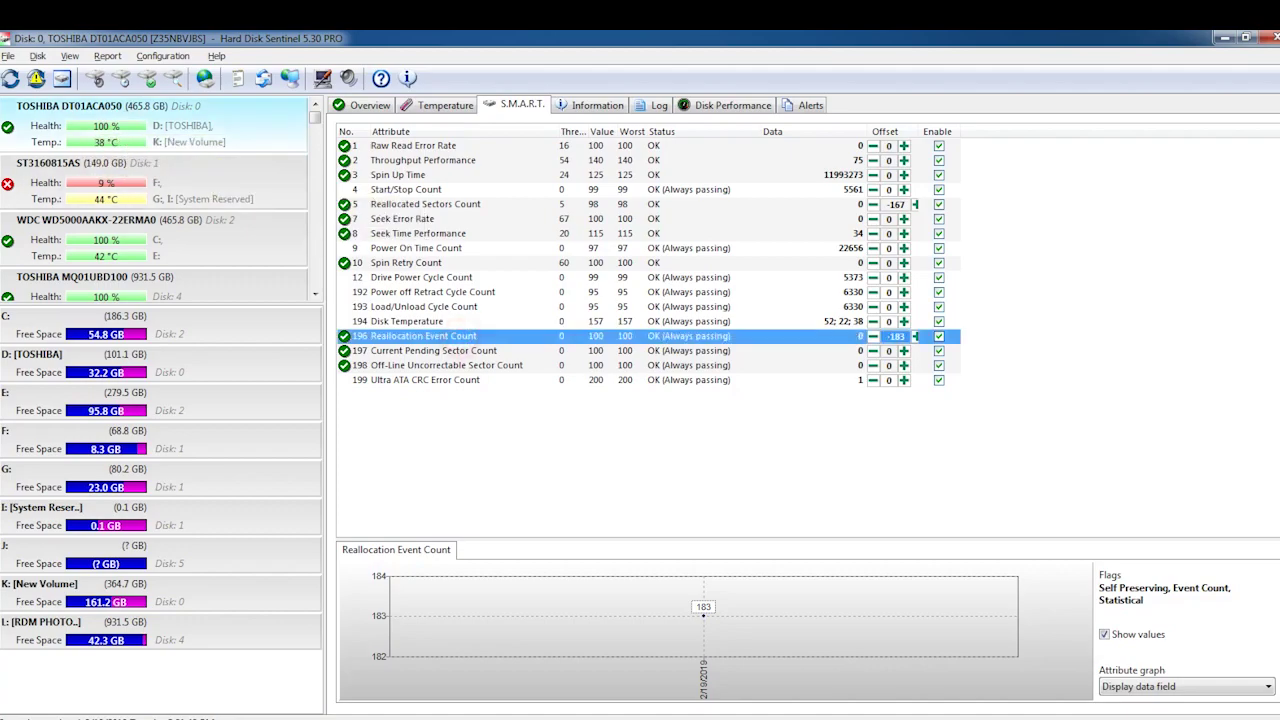
{"action": "left_click", "coordinate": [425, 204]}
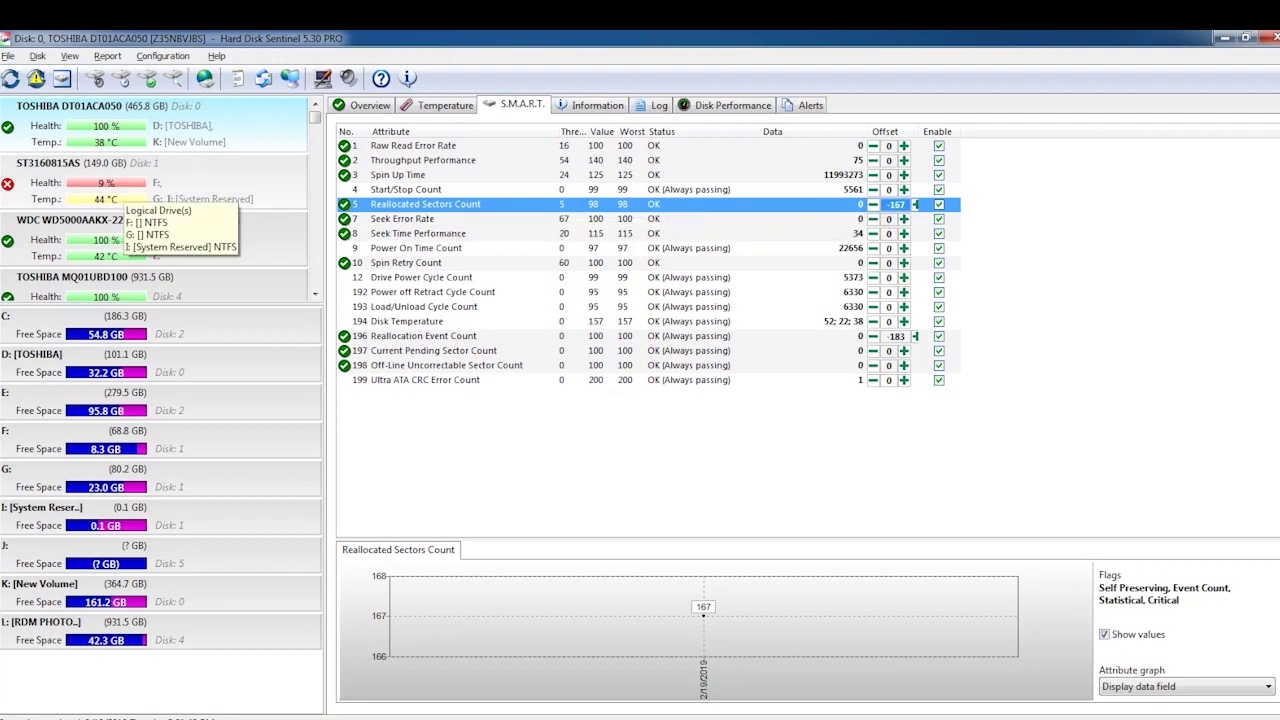
{"action": "left_click", "coordinate": [100, 186]}
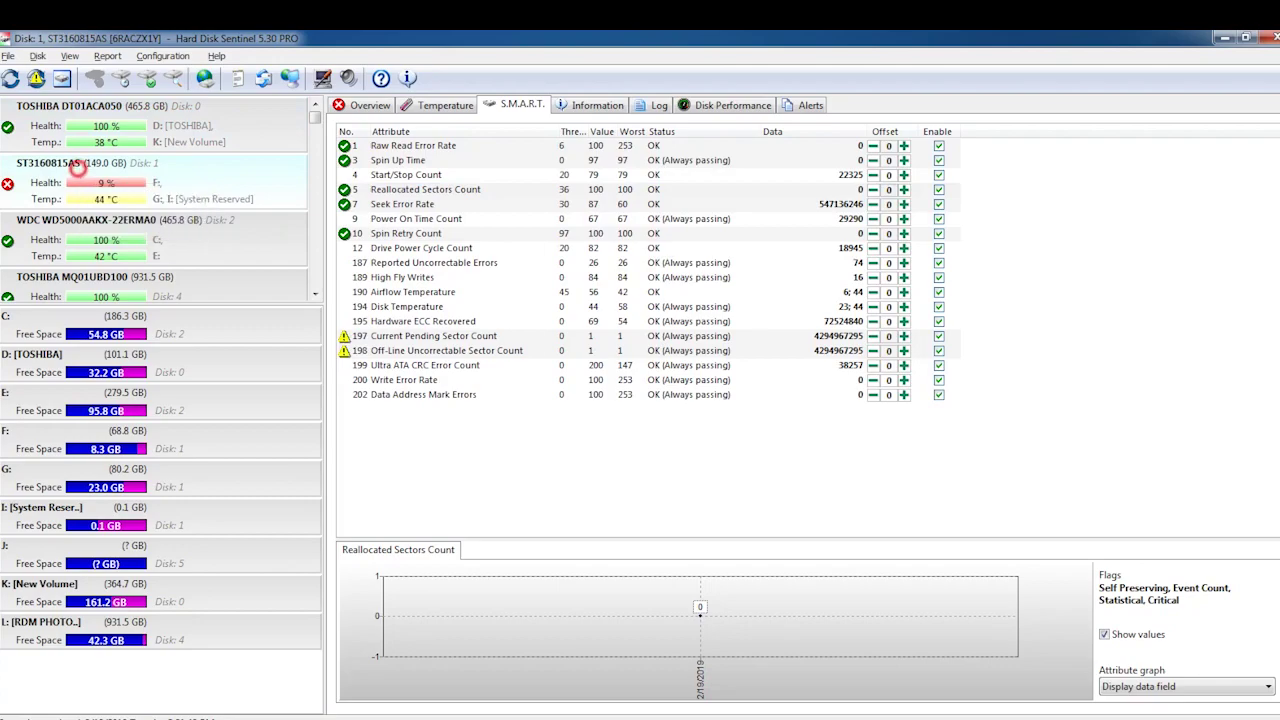
{"action": "left_click", "coordinate": [430, 336]}
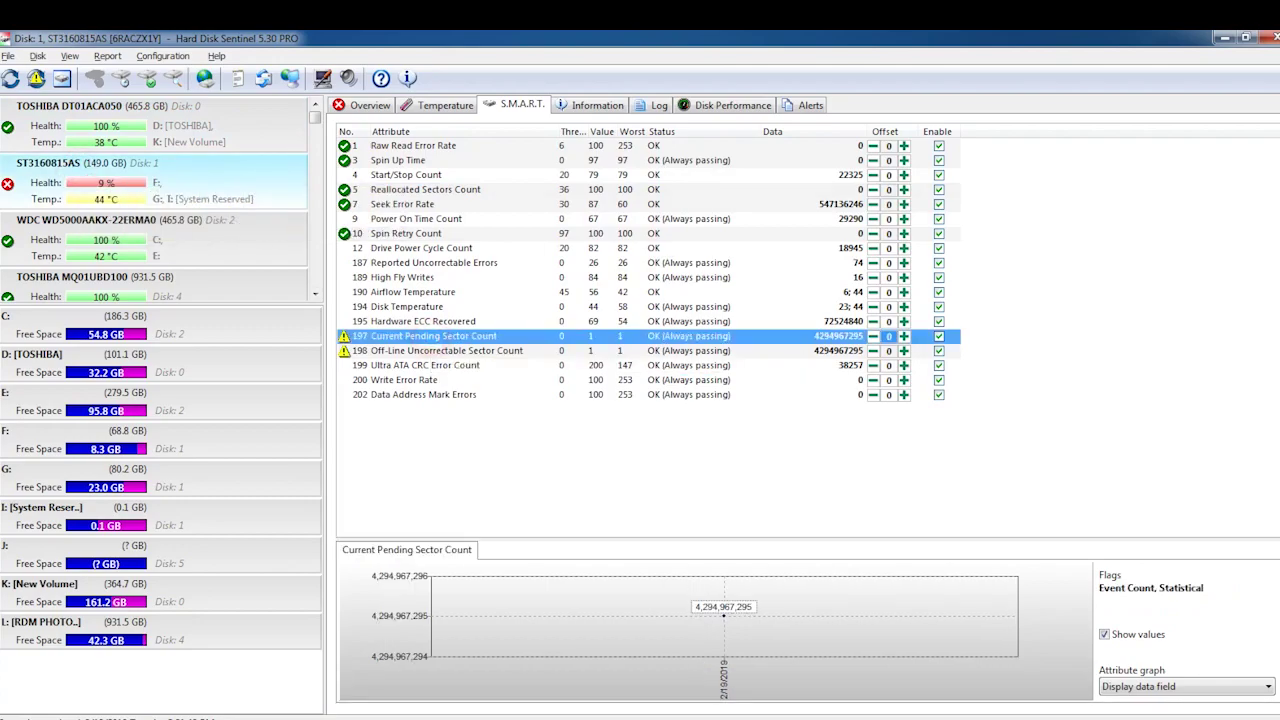
{"action": "left_click", "coordinate": [888, 336]}
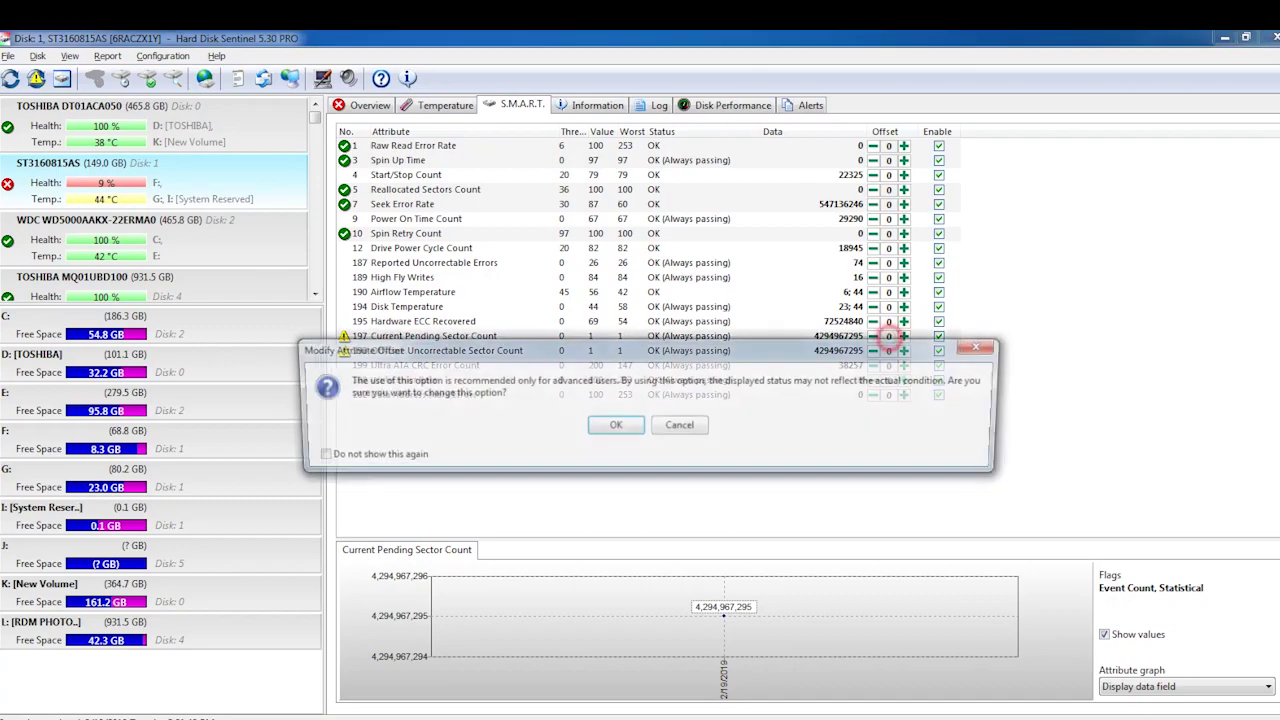
{"action": "left_click", "coordinate": [630, 425]}
{"action": "left_click_drag", "start_coordinate": [600, 350], "coordinate": [1032, 359]}
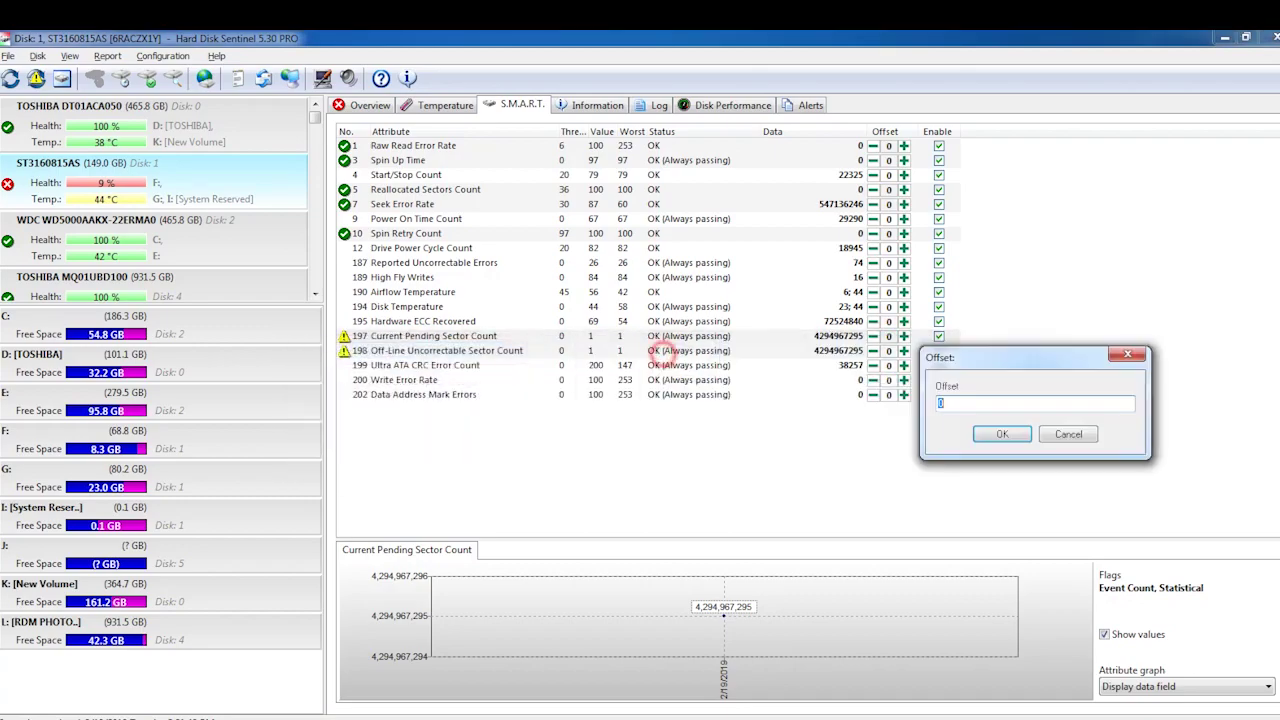
{"action": "key", "text": "BackSpace"}
{"action": "type", "text": "-"}
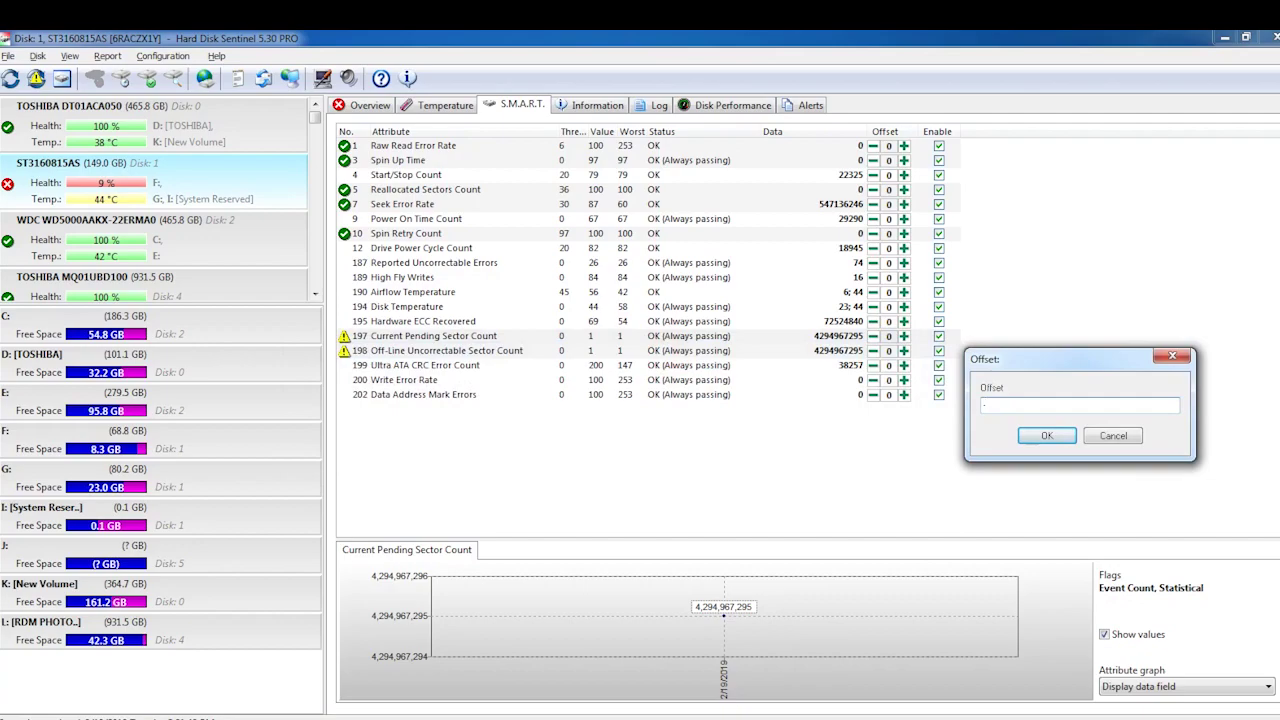
{"action": "type", "text": "429"}
{"action": "type", "text": "496"}
{"action": "type", "text": "7295"}
{"action": "key", "text": "Return"}
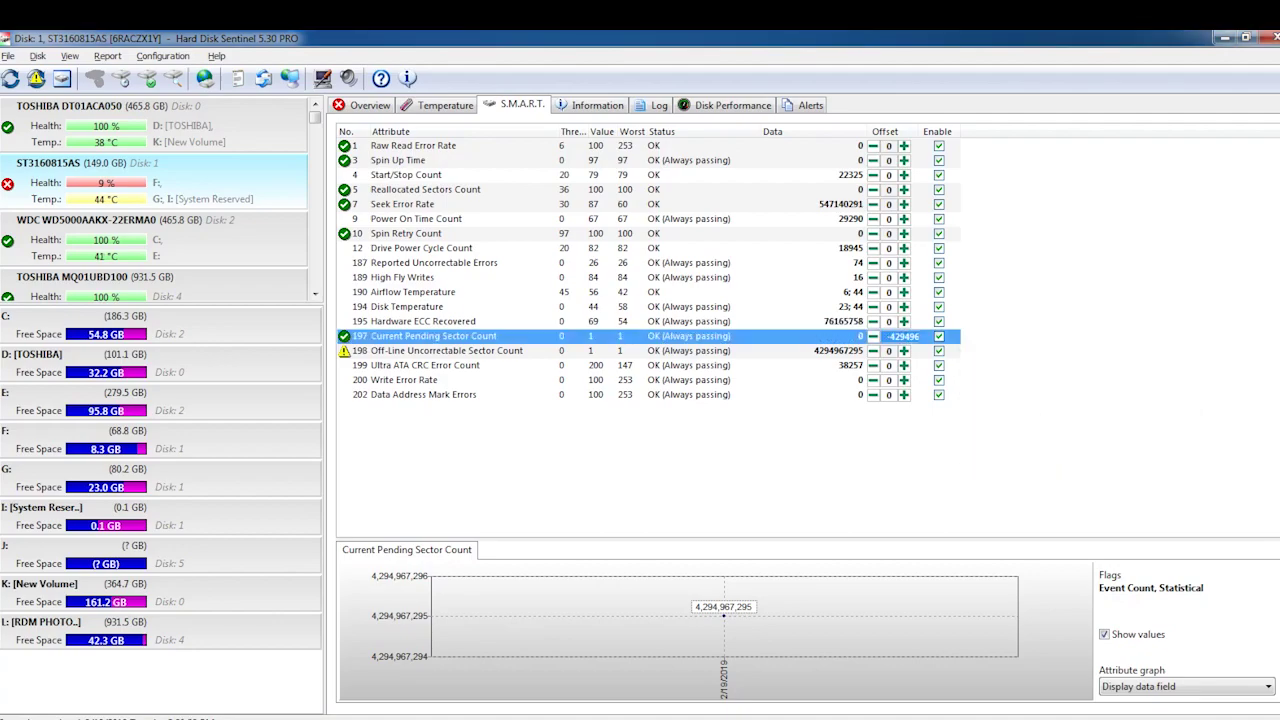
{"action": "left_click", "coordinate": [470, 350]}
{"action": "double_click", "coordinate": [888, 350]}
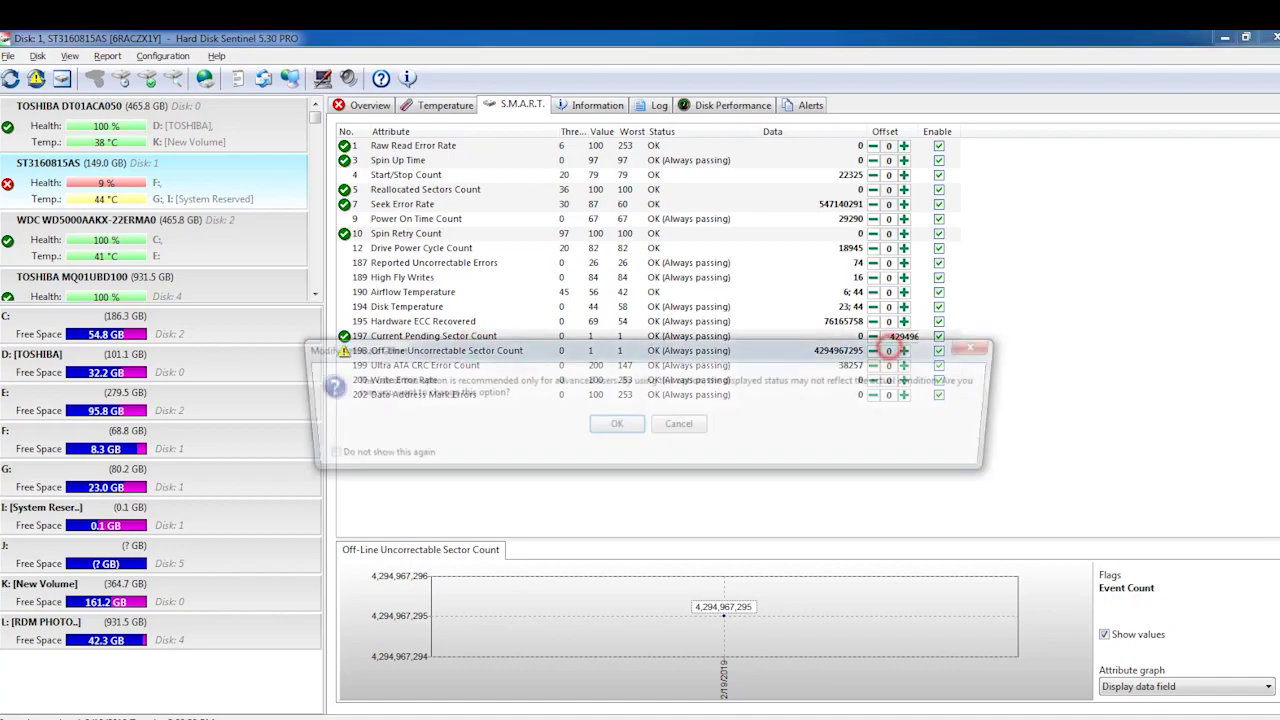
{"action": "left_click_drag", "start_coordinate": [400, 348], "coordinate": [538, 433]}
{"action": "left_click", "coordinate": [765, 522]}
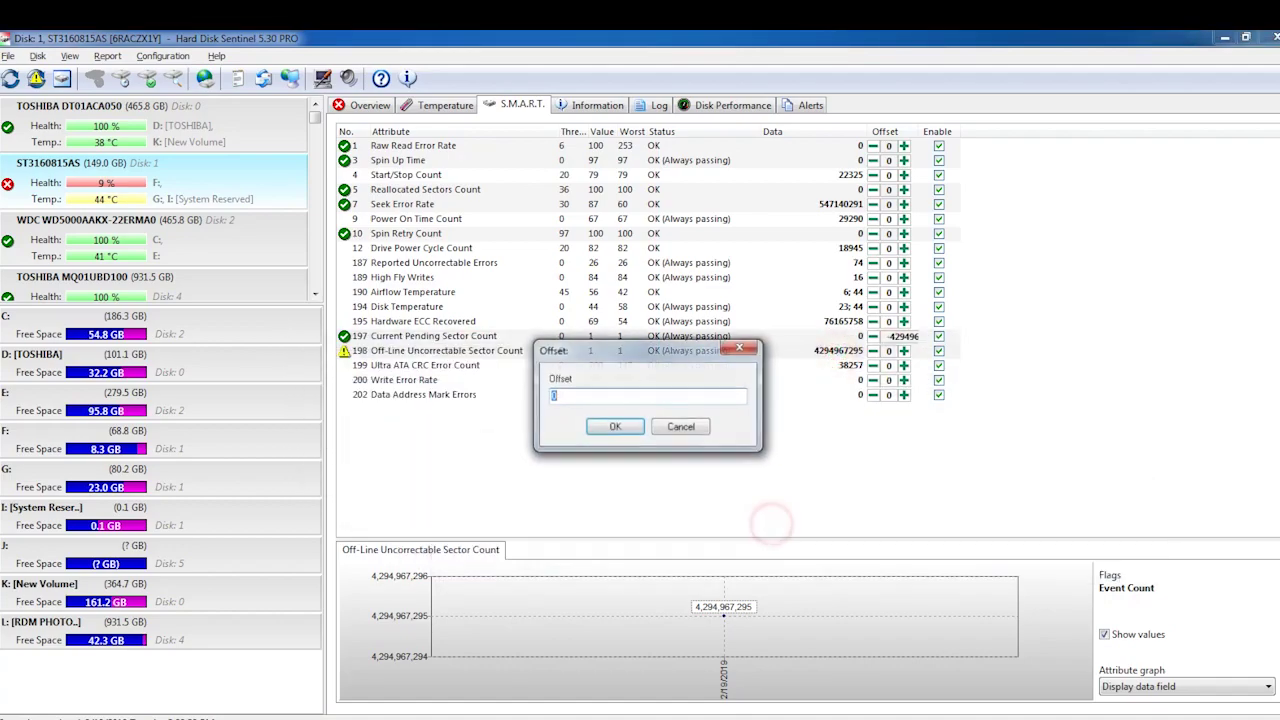
{"action": "type", "text": "-"}
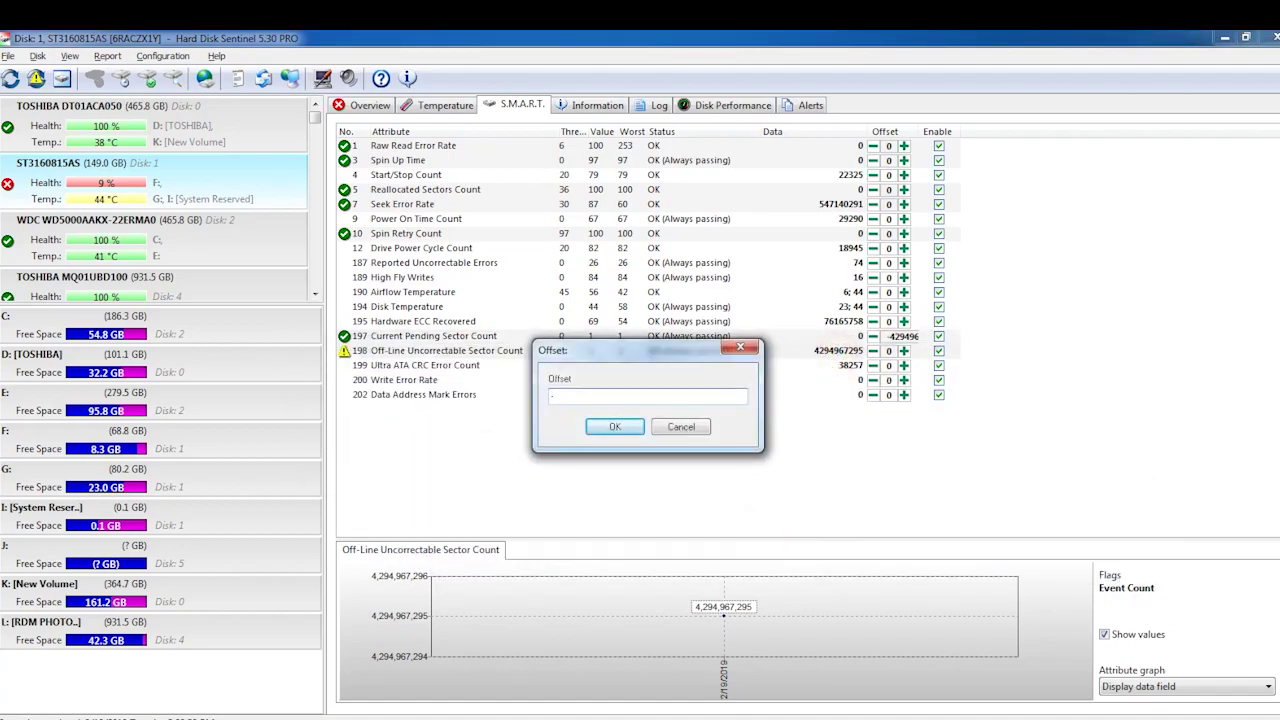
{"action": "type", "text": "429"}
{"action": "type", "text": "496"}
{"action": "type", "text": "729"}
{"action": "type", "text": "5"}
{"action": "key", "text": "Return"}
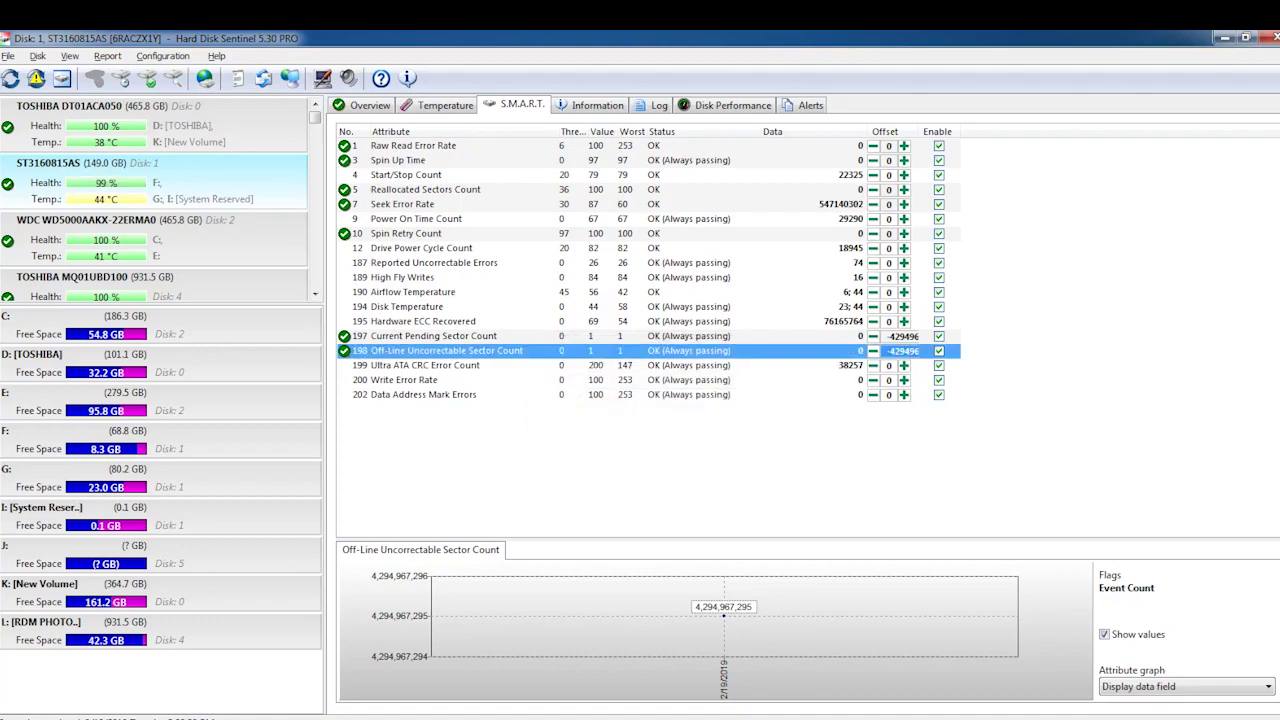
{"action": "mouse_move", "coordinate": [116, 186]}
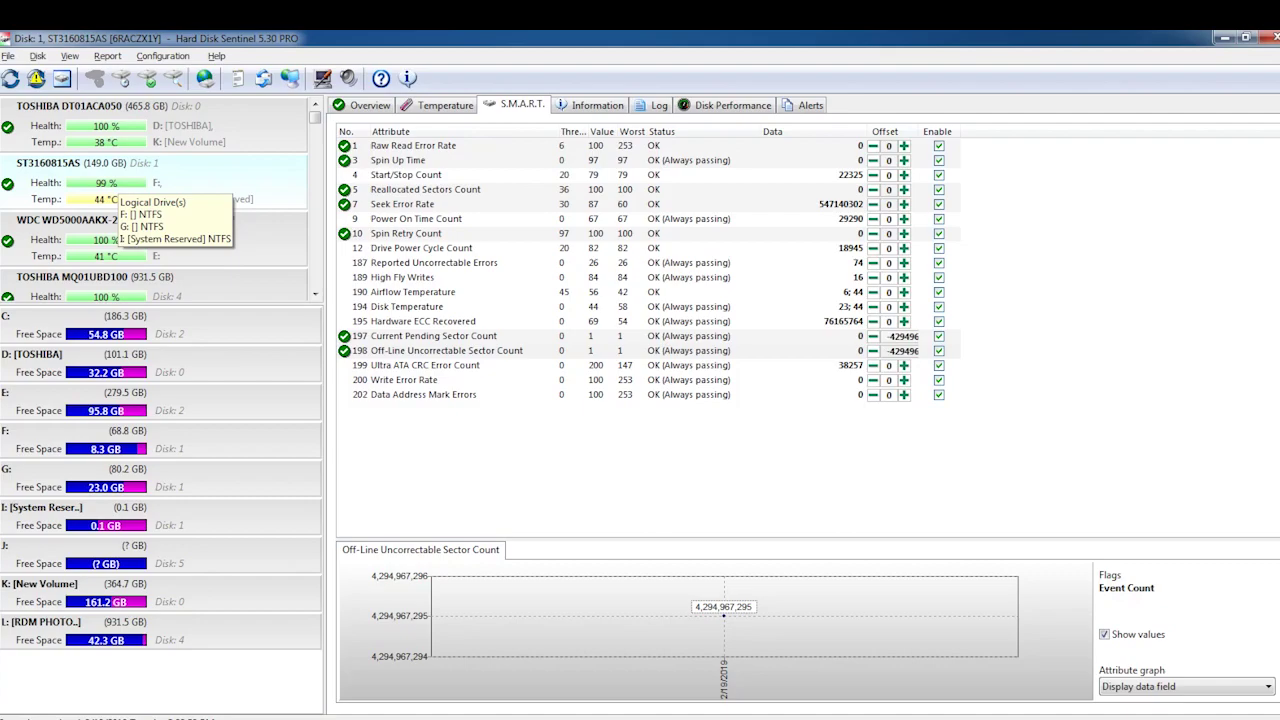
- View the WDC drive, then browse details of Local Disk (G:) and SYSTEM RESERVED (N:) in Computer
{"action": "left_click", "coordinate": [100, 245]}
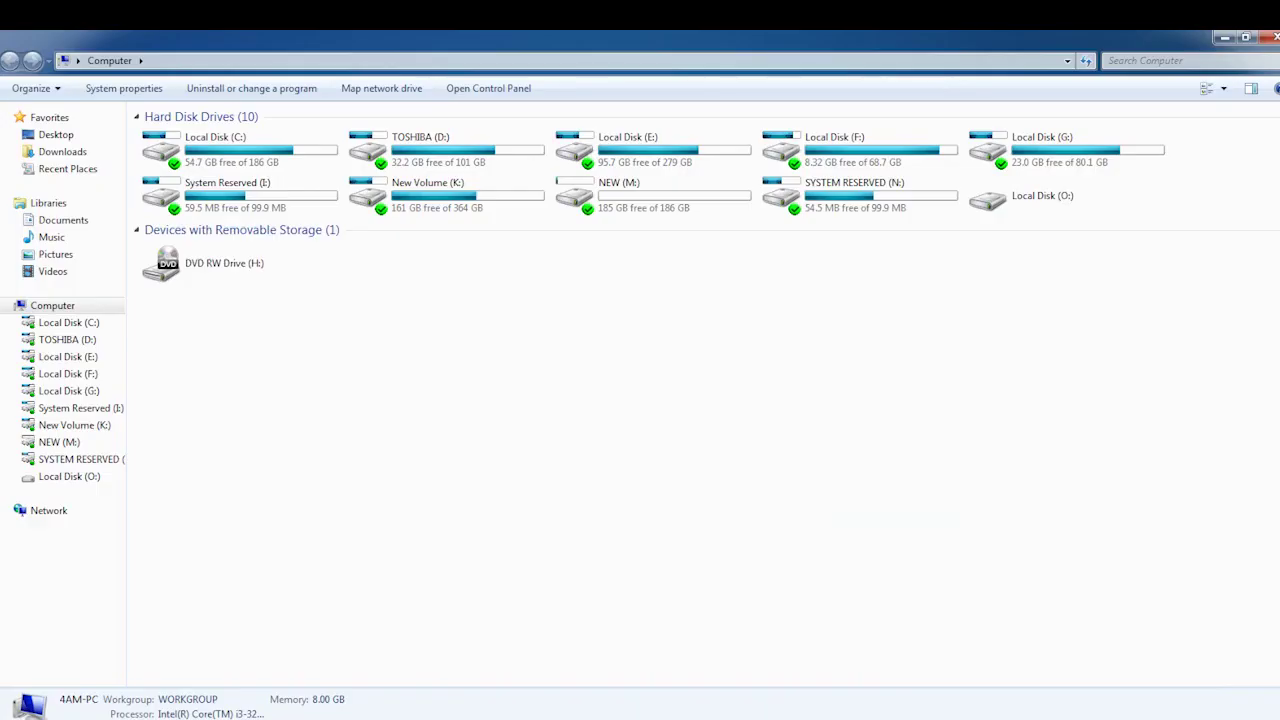
{"action": "left_click", "coordinate": [383, 153]}
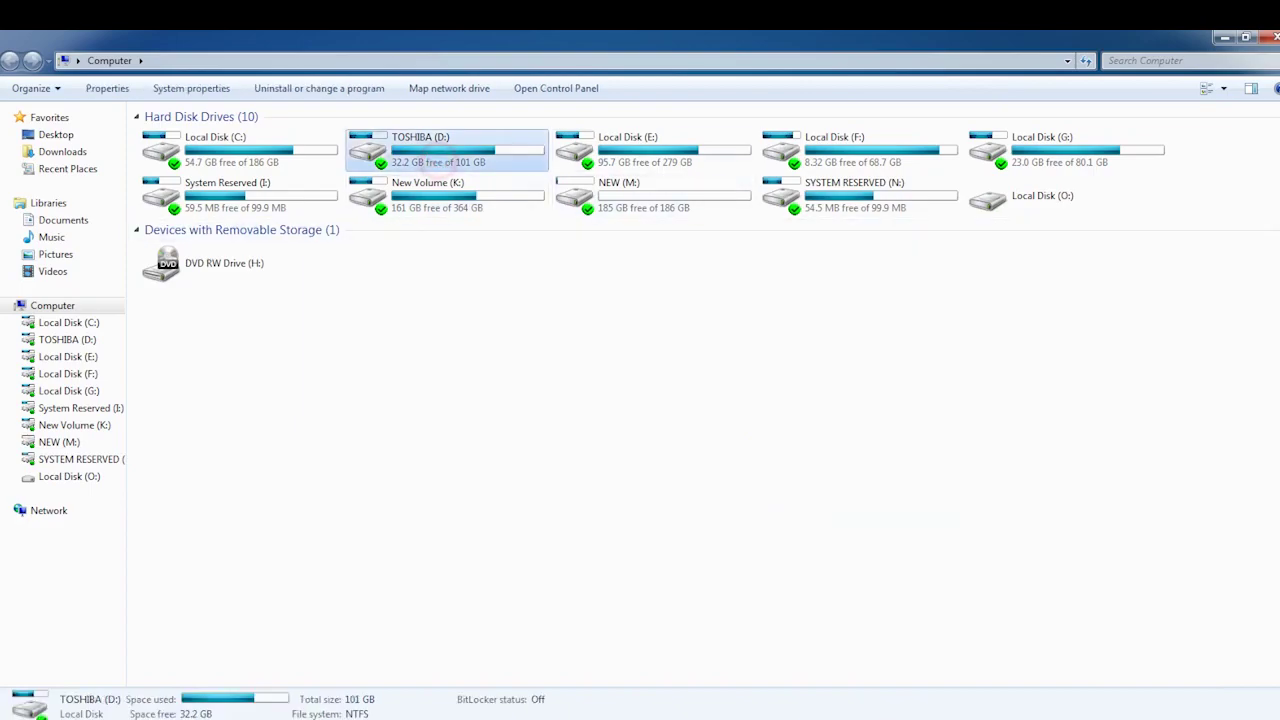
{"action": "left_click", "coordinate": [590, 153]}
{"action": "left_click", "coordinate": [797, 153]}
{"action": "left_click", "coordinate": [1003, 153]}
{"action": "left_click", "coordinate": [170, 198]}
{"action": "left_click", "coordinate": [375, 200]}
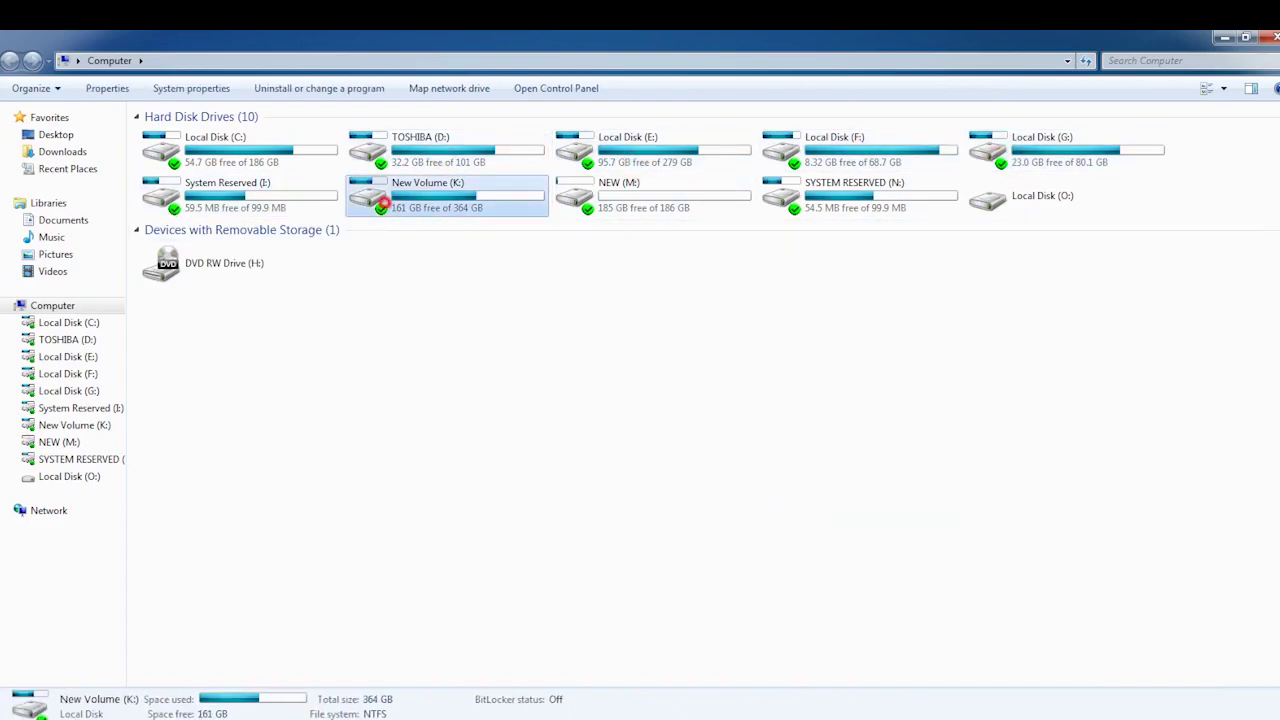
{"action": "left_click", "coordinate": [663, 196]}
{"action": "left_click", "coordinate": [868, 200]}
{"action": "left_click", "coordinate": [657, 203]}
{"action": "left_click", "coordinate": [200, 205]}
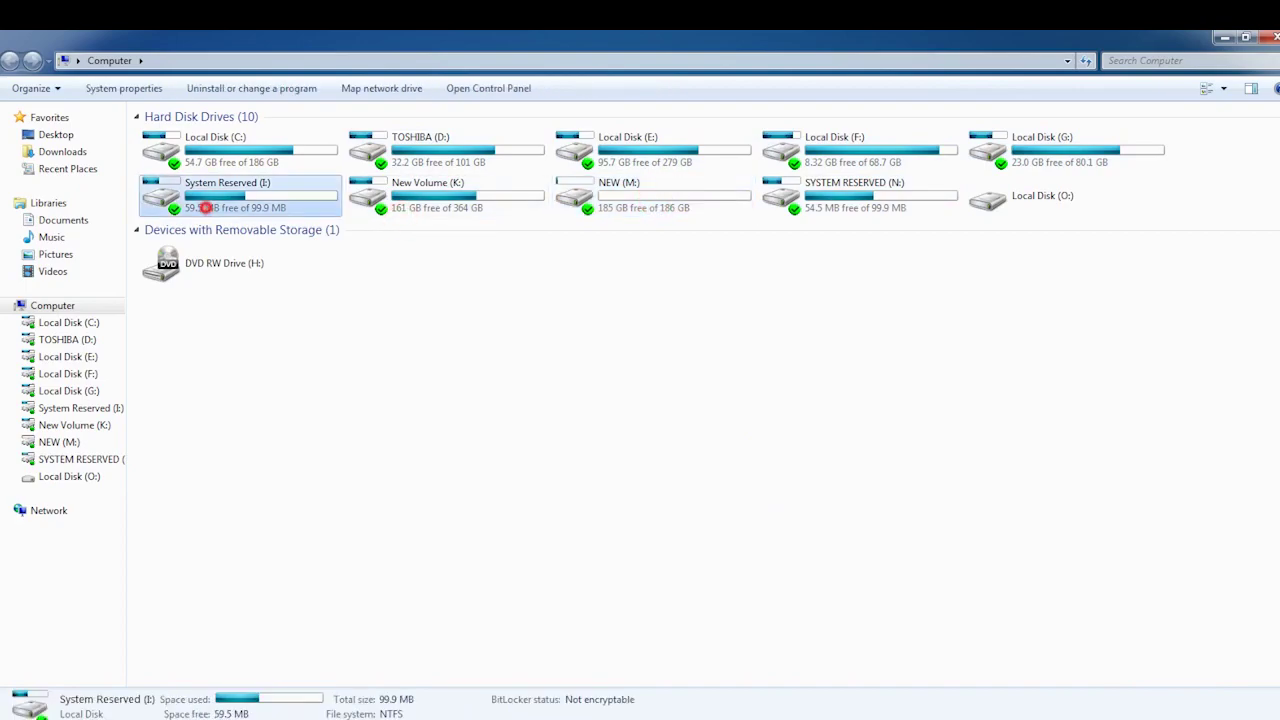
{"action": "left_click", "coordinate": [430, 186]}
{"action": "left_click", "coordinate": [651, 181]}
- Browse the details of TOSHIBA (D:), New Volume (K:) and System Reserved (I:)
{"action": "left_click", "coordinate": [860, 192]}
{"action": "left_click", "coordinate": [846, 134]}
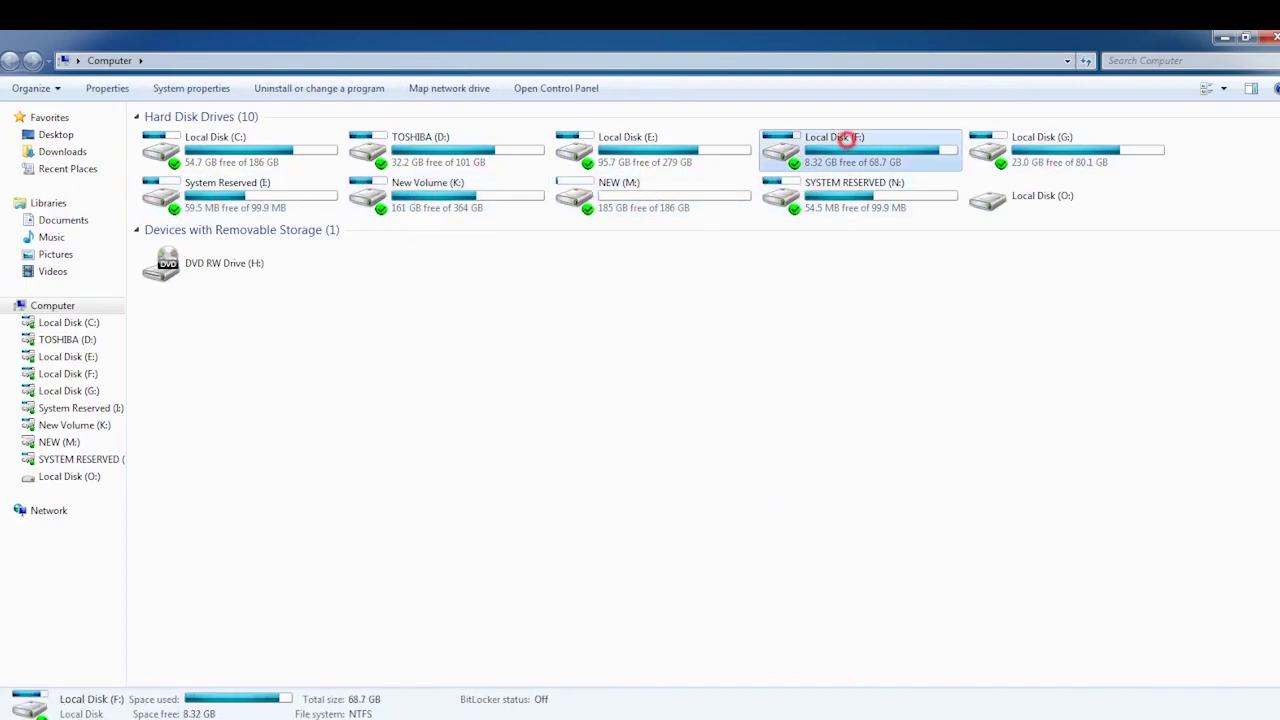
{"action": "left_click", "coordinate": [640, 134]}
{"action": "left_click", "coordinate": [440, 150]}
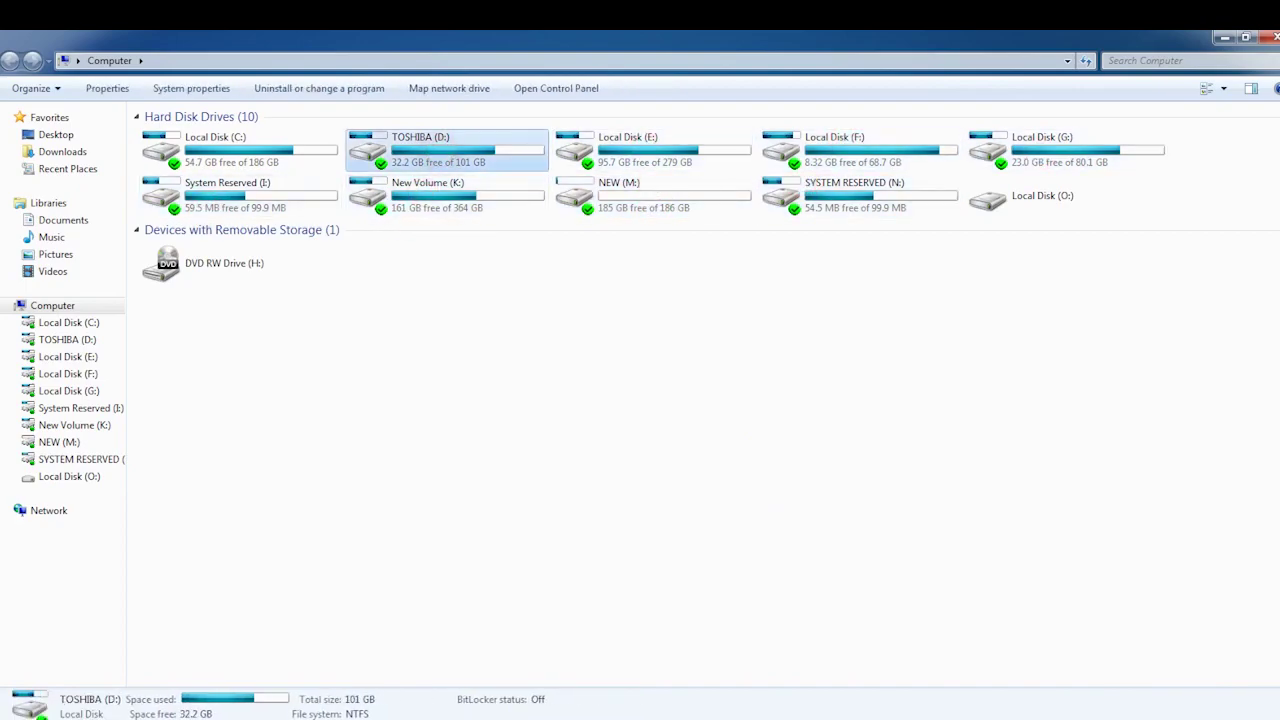
{"action": "left_click", "coordinate": [442, 150]}
{"action": "left_click", "coordinate": [643, 134]}
{"action": "left_click", "coordinate": [845, 140]}
{"action": "left_click", "coordinate": [991, 143]}
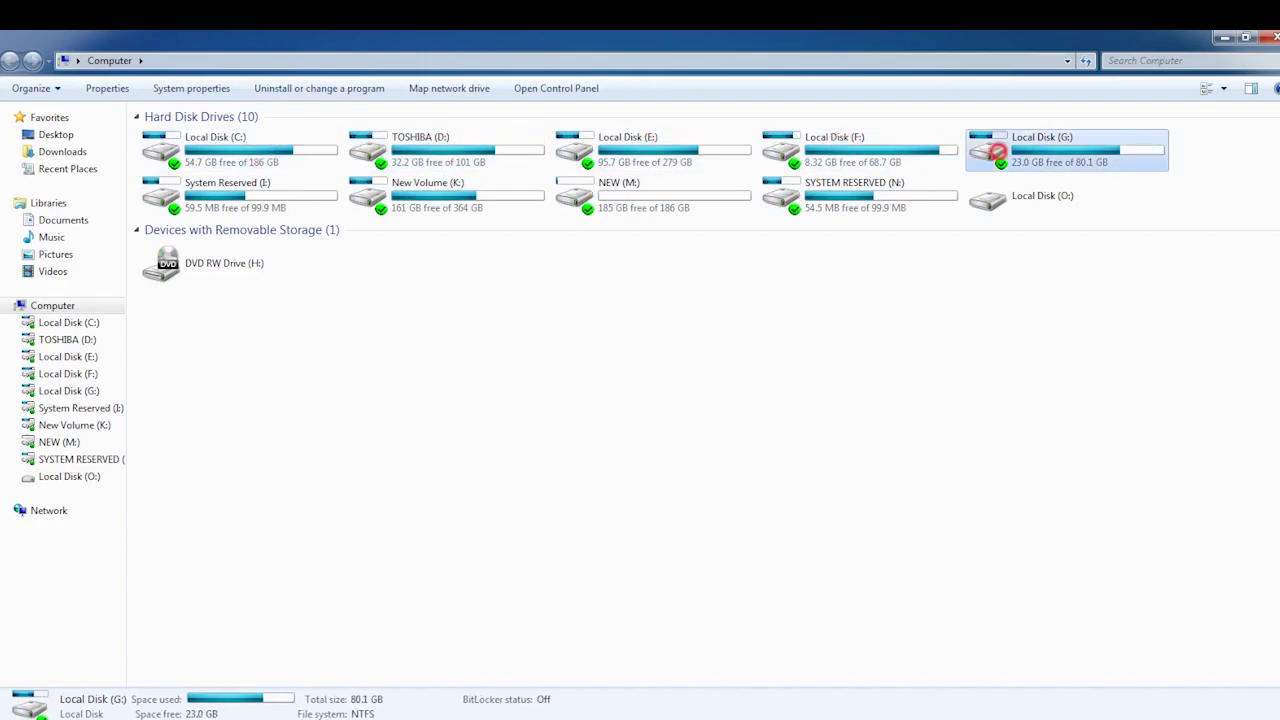
{"action": "left_click", "coordinate": [283, 183]}
{"action": "left_click", "coordinate": [470, 195]}
{"action": "left_click", "coordinate": [665, 196]}
{"action": "left_click", "coordinate": [872, 200]}
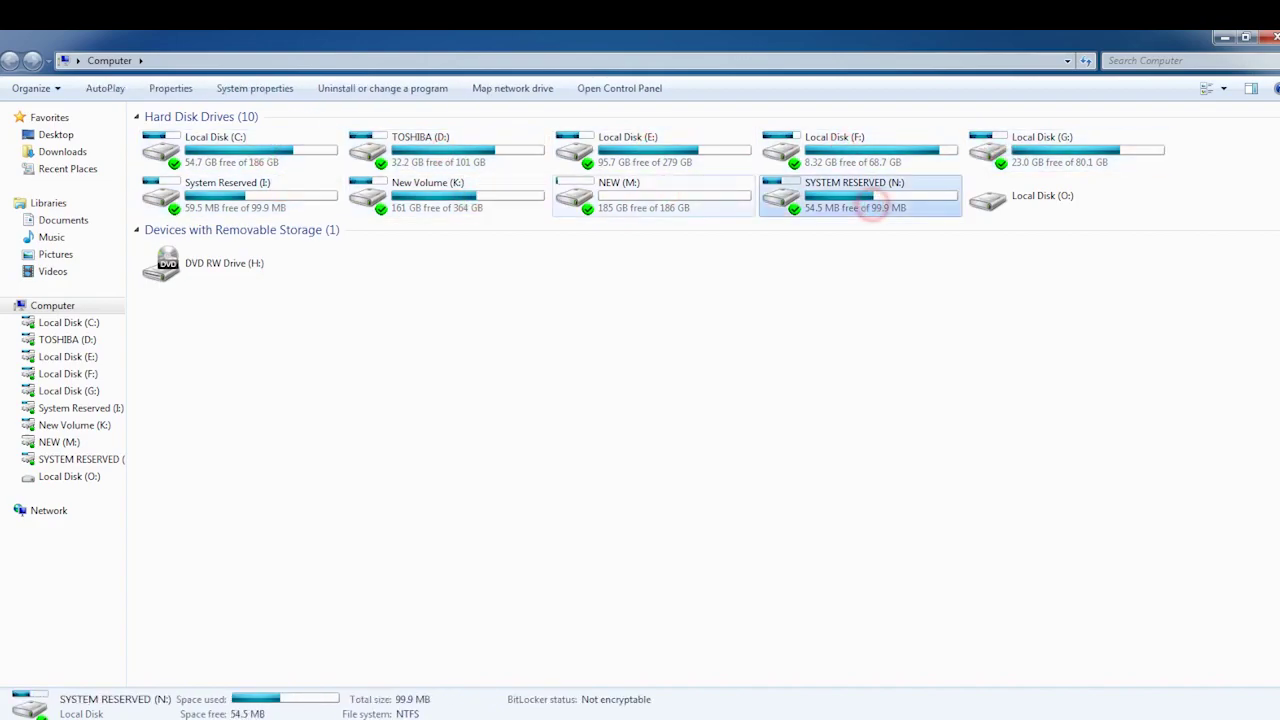
{"action": "left_click", "coordinate": [669, 194]}
{"action": "left_click", "coordinate": [460, 196]}
{"action": "left_click", "coordinate": [197, 203]}
- Browse the details of Local Disk (G:) and Local Disk (C:) in the Computer view
{"action": "left_click", "coordinate": [280, 142]}
{"action": "left_click", "coordinate": [440, 145]}
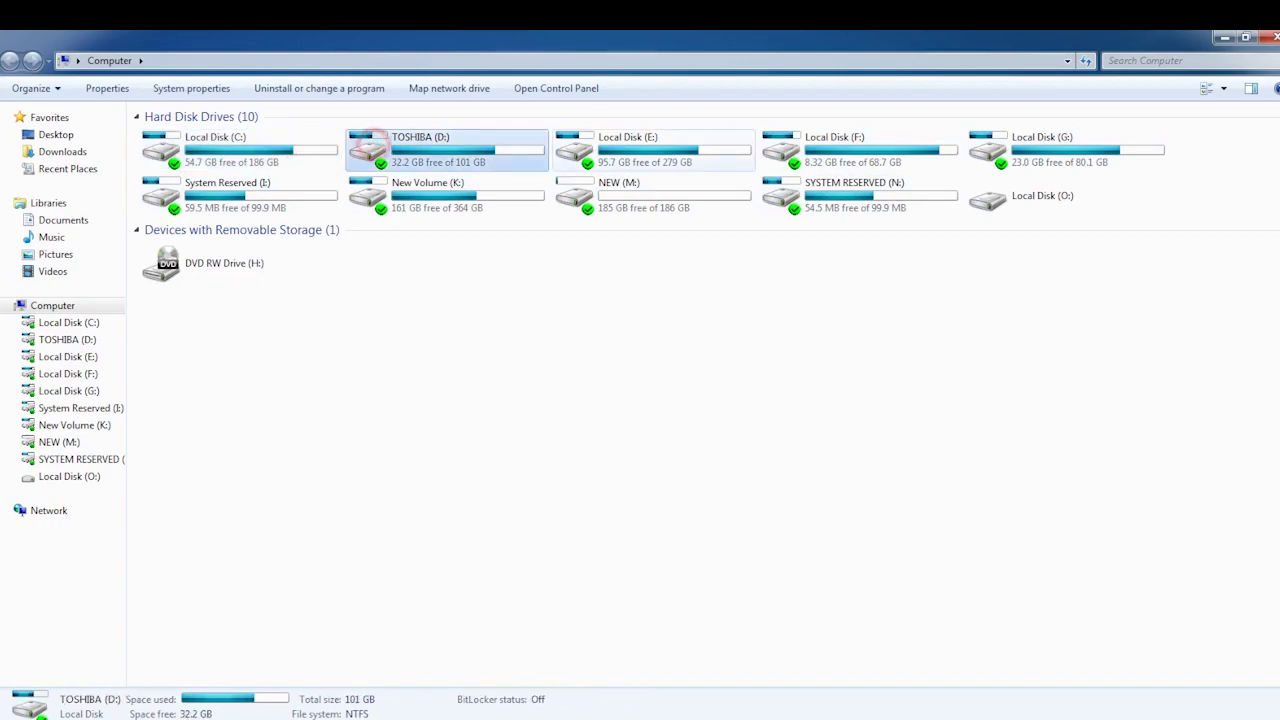
{"action": "left_click", "coordinate": [645, 145]}
{"action": "left_click", "coordinate": [930, 136]}
{"action": "left_click", "coordinate": [1060, 148]}
{"action": "left_click", "coordinate": [820, 200]}
{"action": "left_click", "coordinate": [689, 190]}
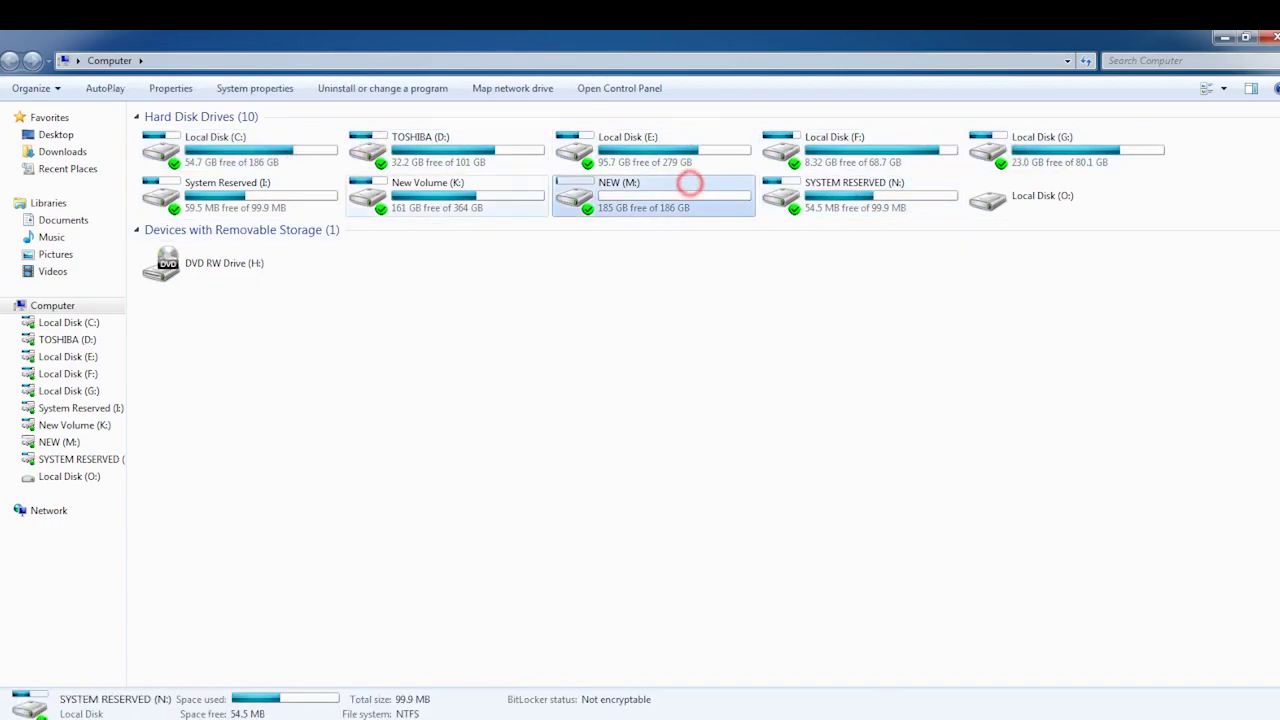
{"action": "left_click", "coordinate": [460, 196]}
{"action": "left_click", "coordinate": [243, 200]}
{"action": "left_click", "coordinate": [285, 147]}
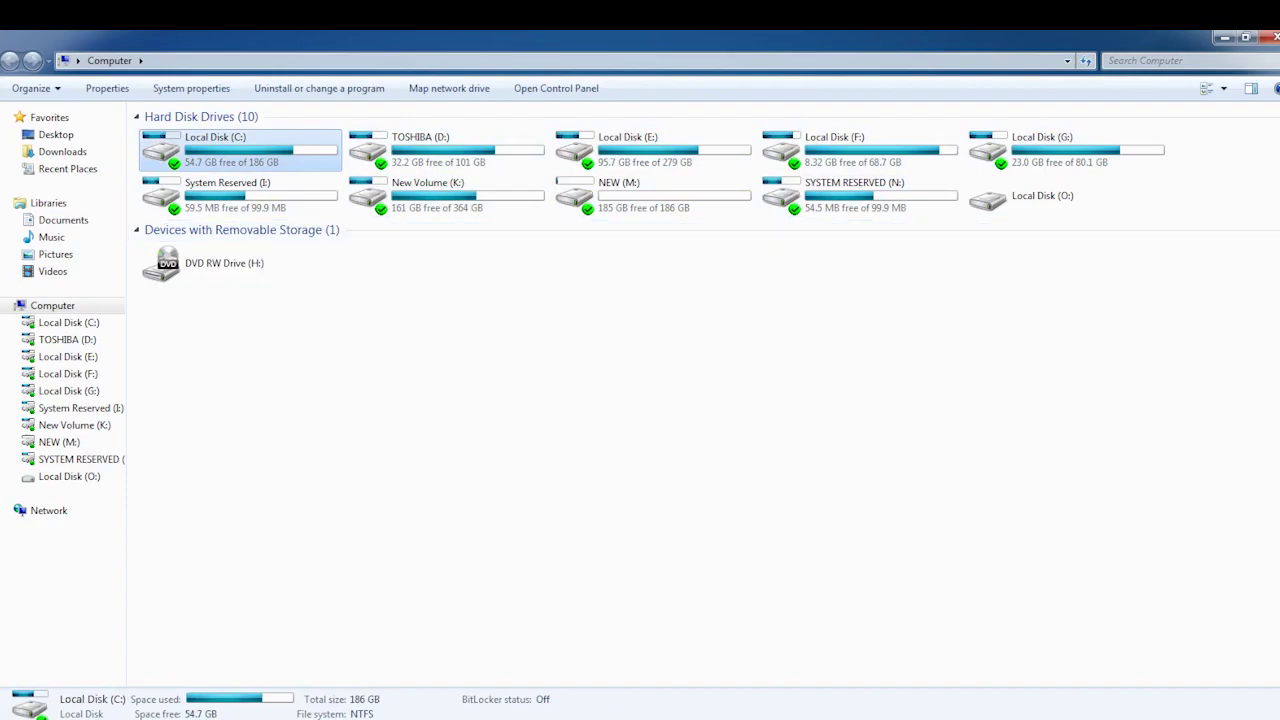
{"action": "right_click", "coordinate": [578, 314]}
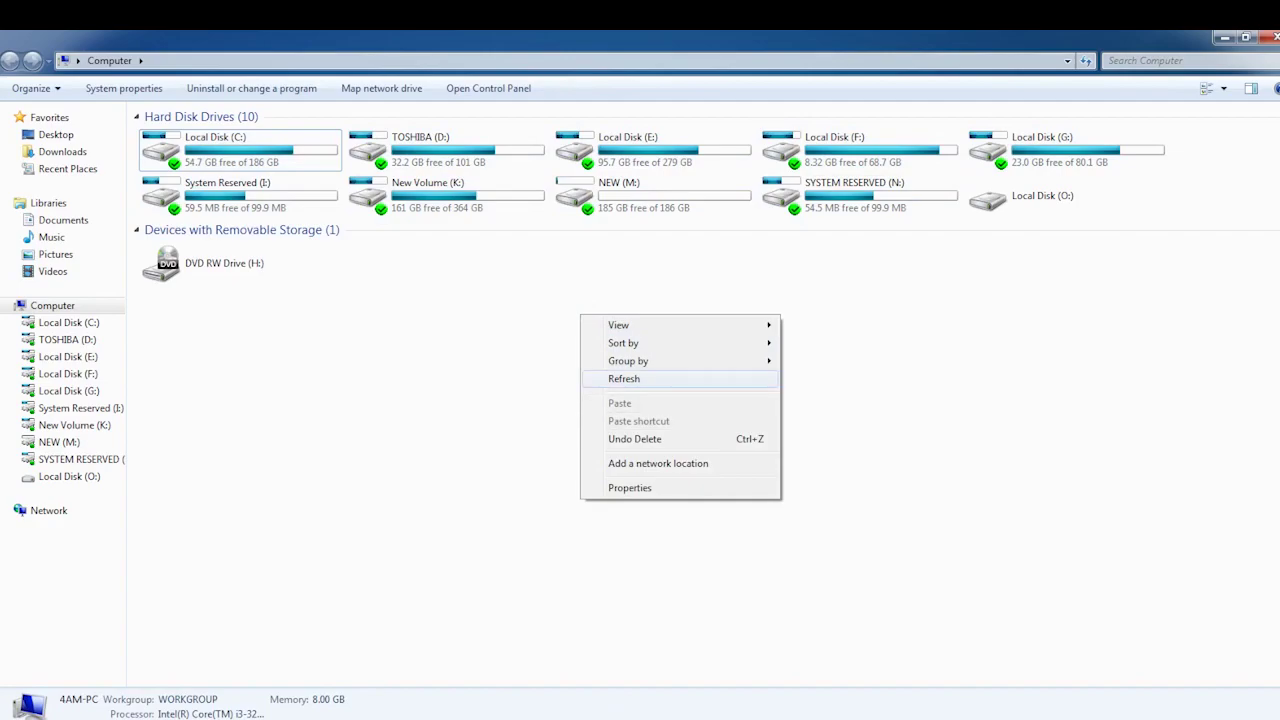
{"action": "key", "text": "Escape"}
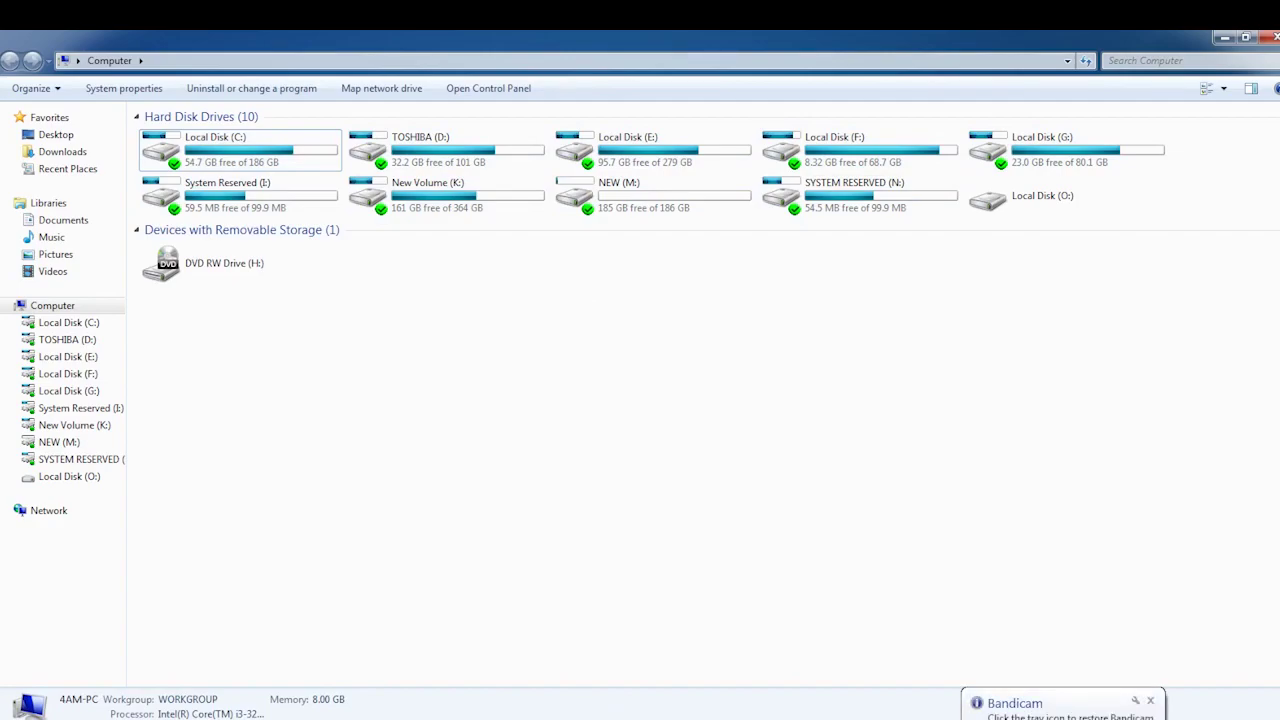